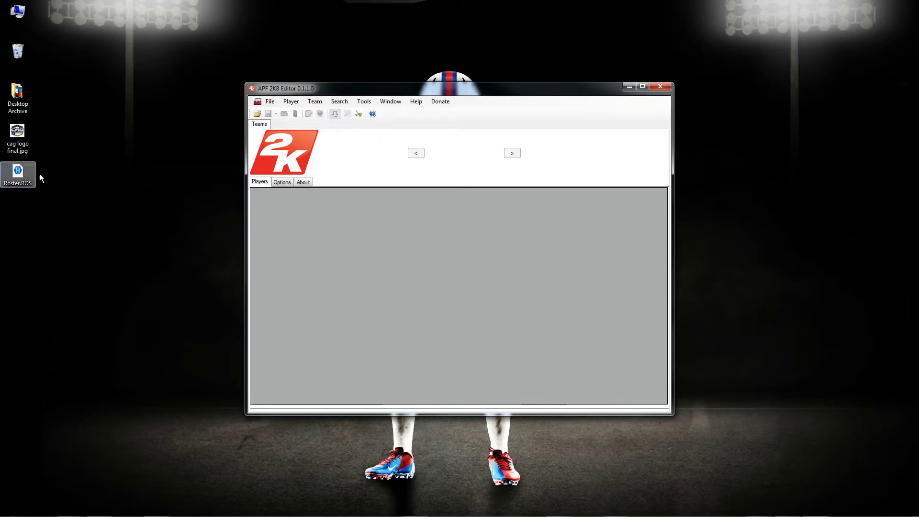
Load Roster.ROS from the desktop into the APF 2K8 Editor in ONLINE mode and enlarge the editor window
drag(20, 173, 112, 207)
click(268, 99)
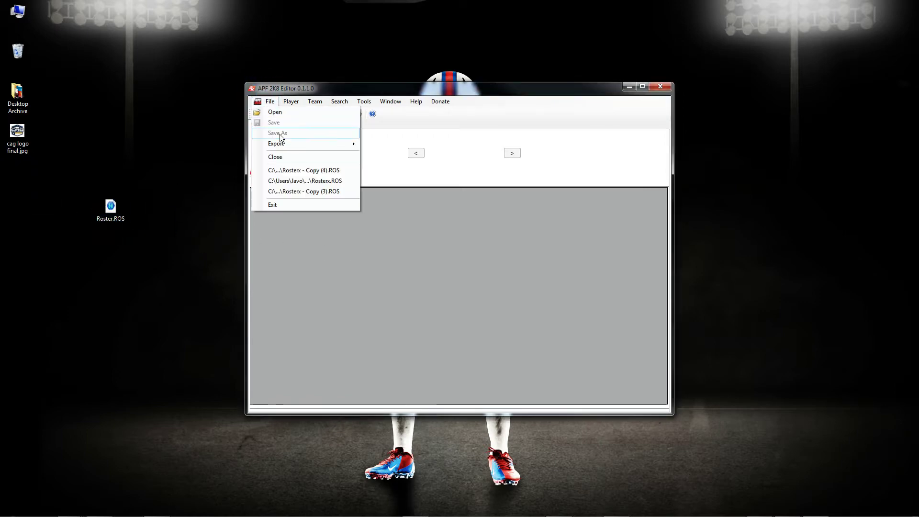
drag(111, 208, 394, 284)
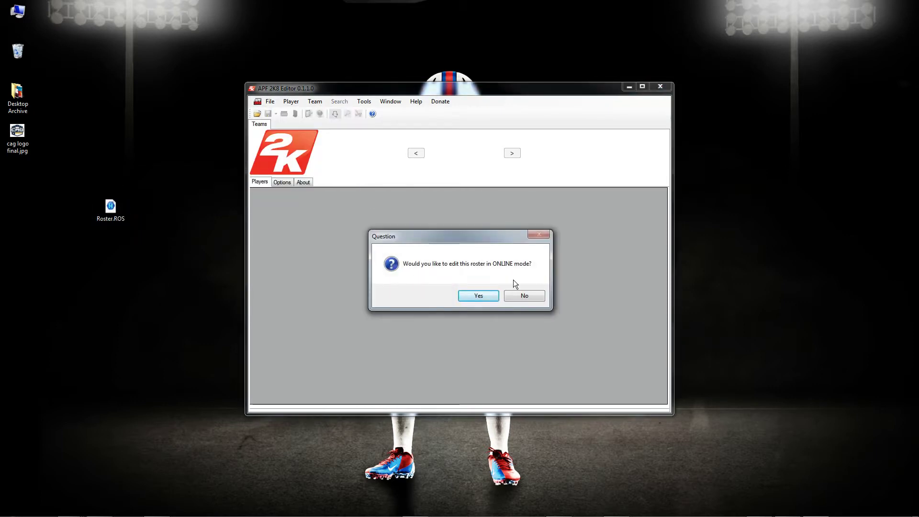
click(478, 295)
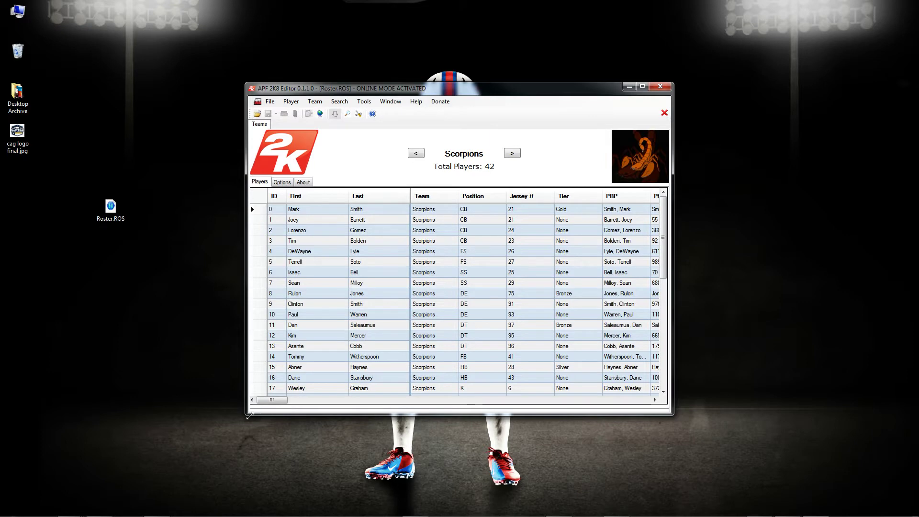
drag(246, 415, 107, 492)
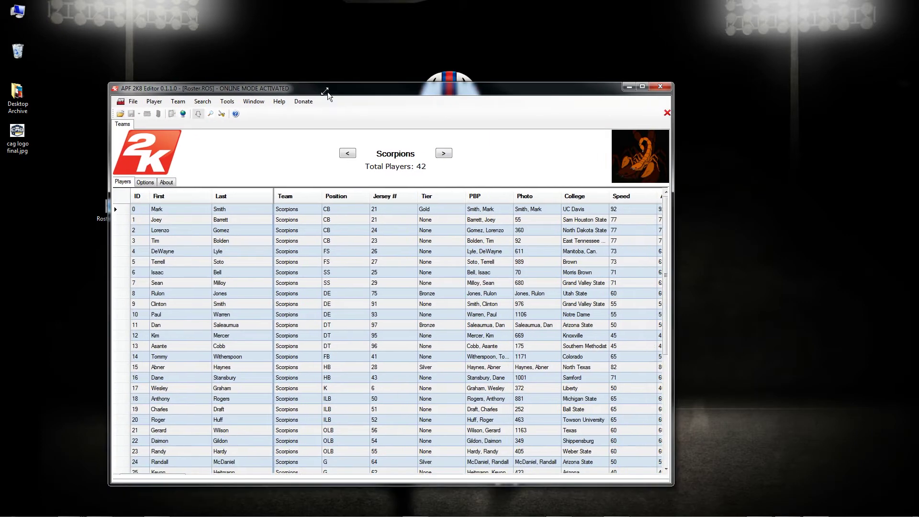
drag(328, 92, 397, 64)
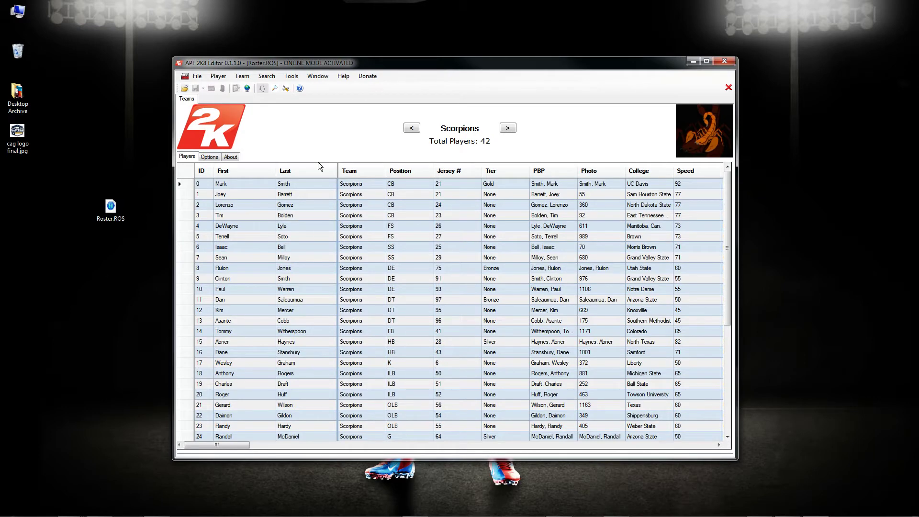
Review the information, attributes, abilities and animations of the first player on the Scorpions roster, and close the player editor
click(286, 184)
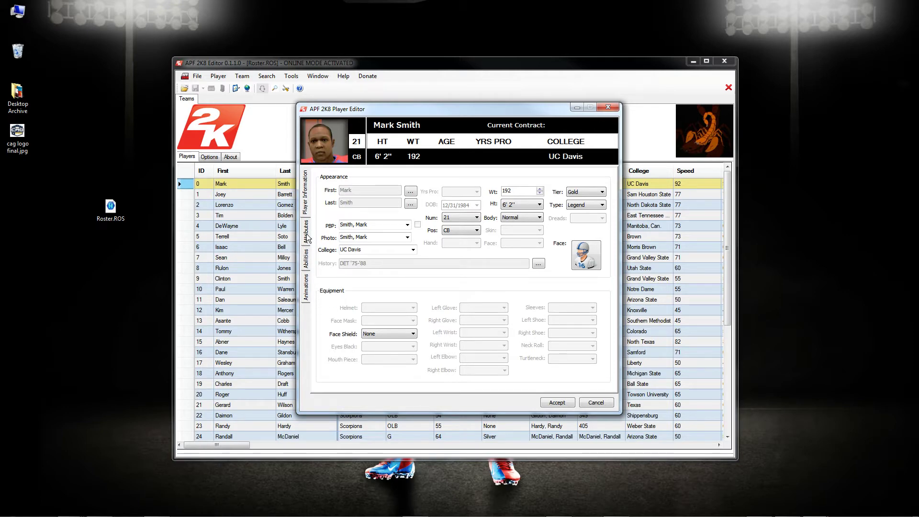
click(309, 263)
click(306, 231)
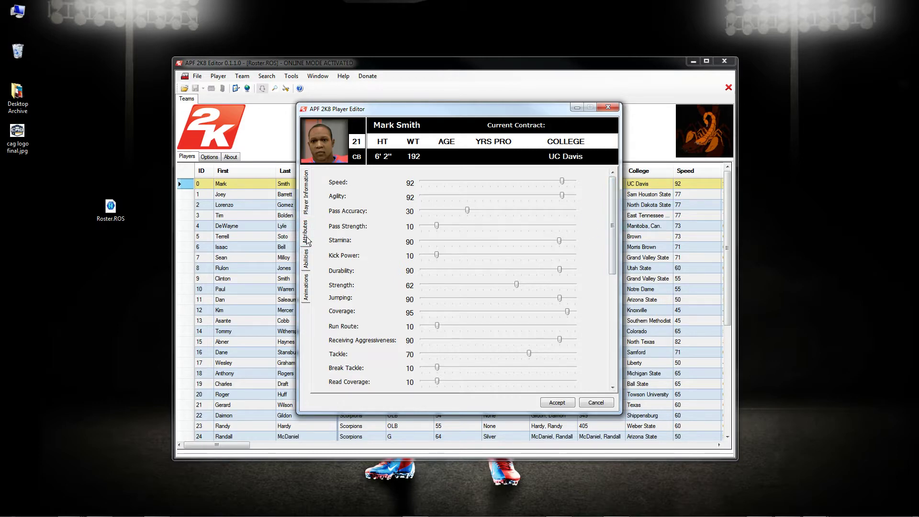
click(306, 266)
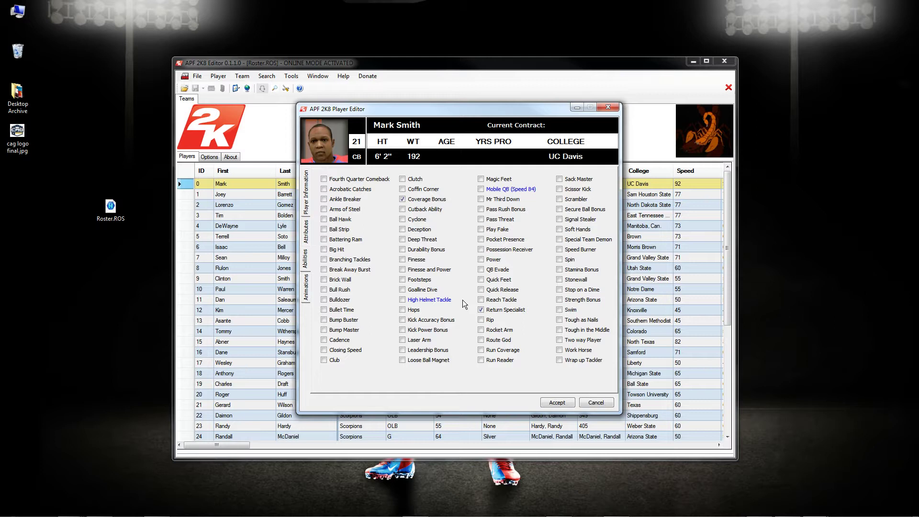
click(305, 287)
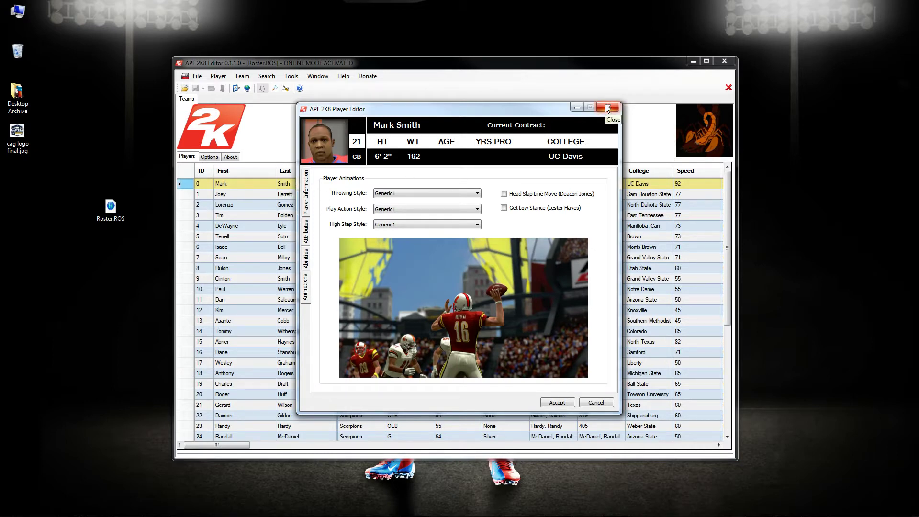
click(307, 190)
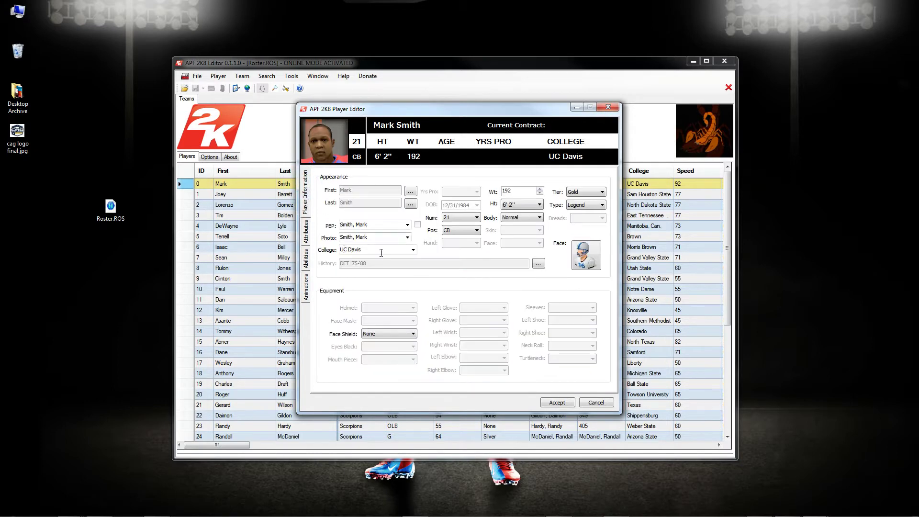
click(607, 107)
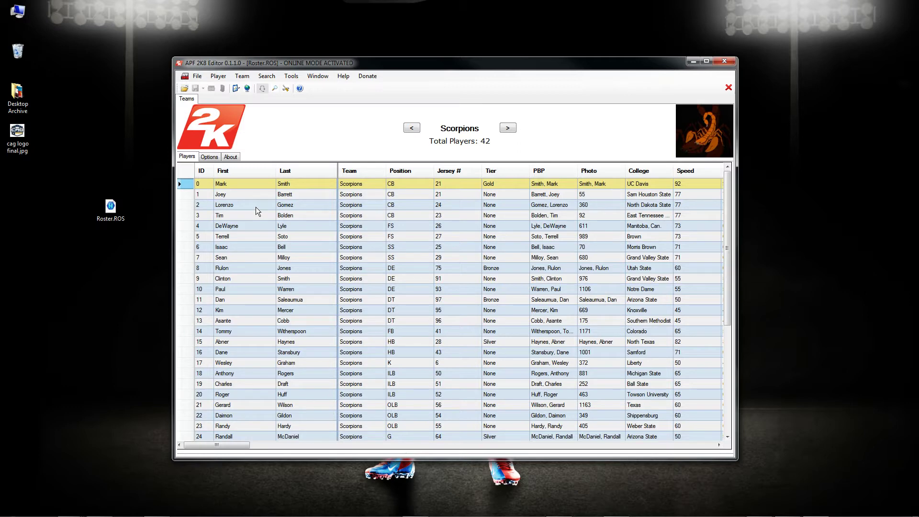
Rename the Scorpions team to Bears in the team options
click(212, 157)
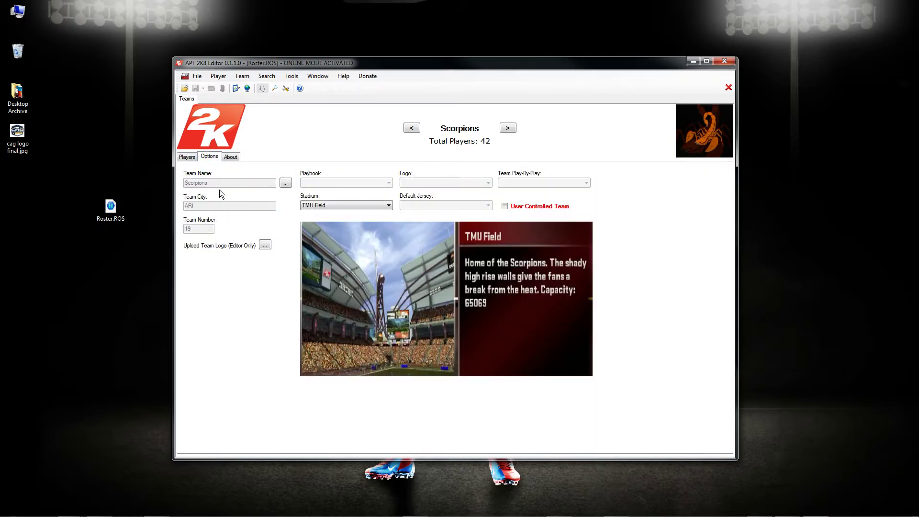
click(285, 183)
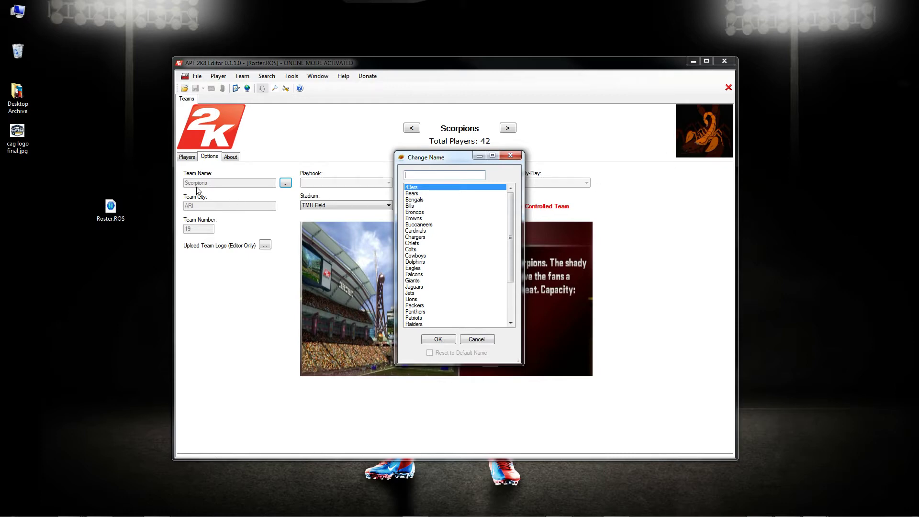
click(411, 193)
click(433, 337)
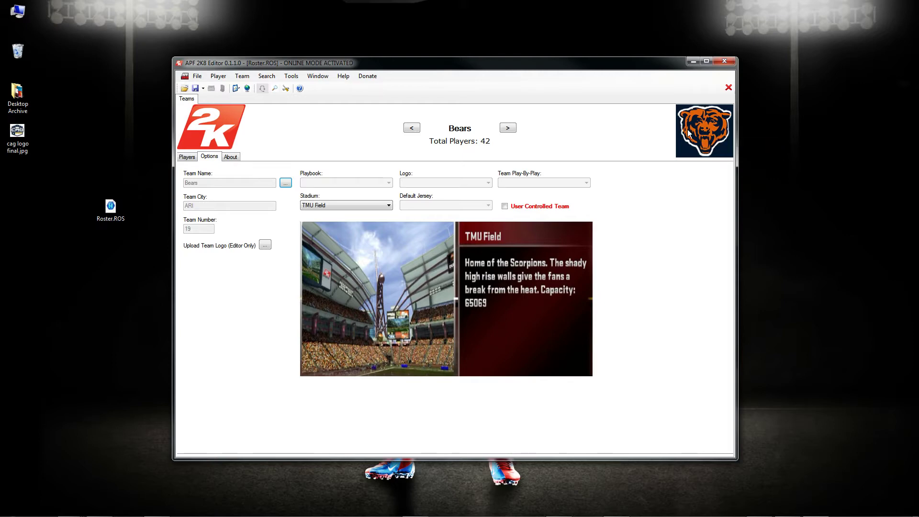
Switch to the Americans team using the grid of team logos
right_click(687, 129)
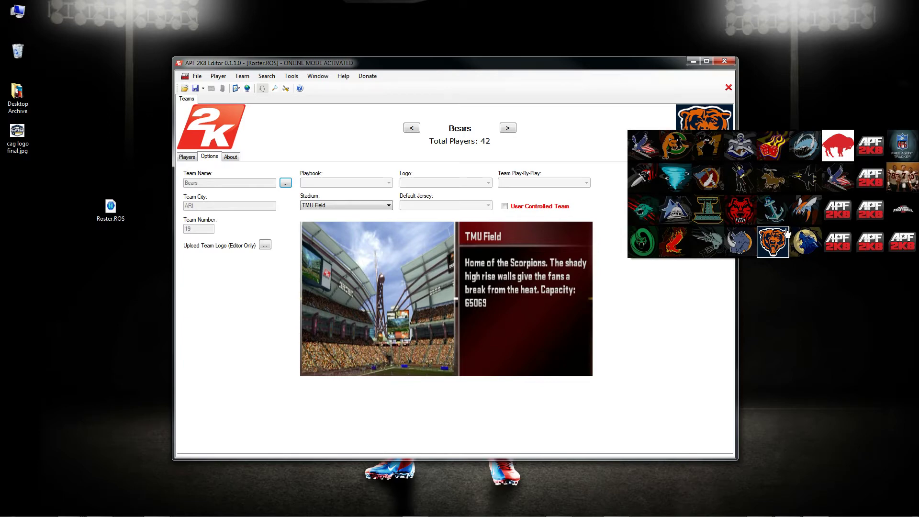
click(843, 182)
click(718, 143)
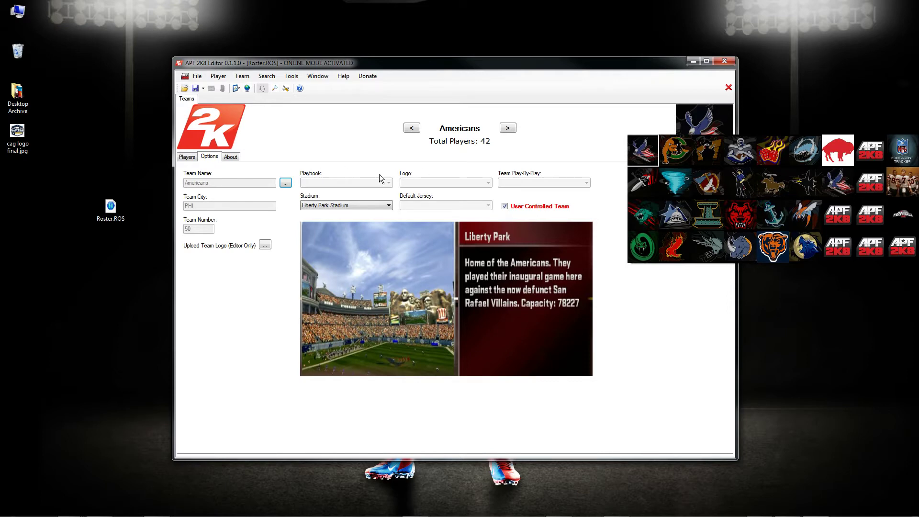
click(837, 182)
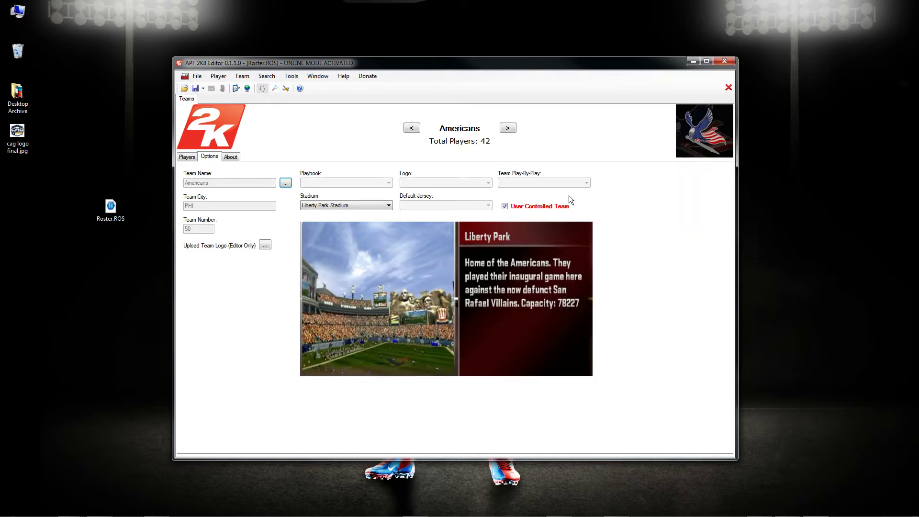
click(718, 139)
click(842, 186)
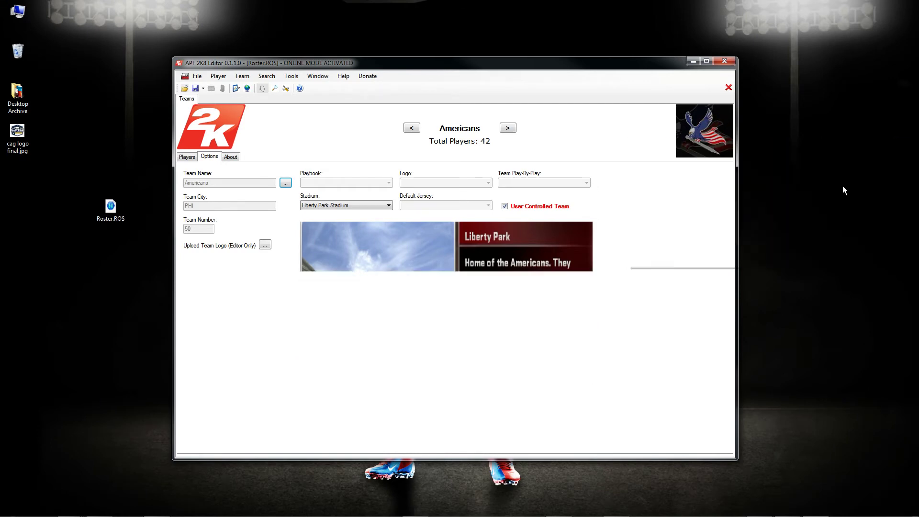
Rename the Americans team to Broncos and check its logo in the team grid
click(286, 182)
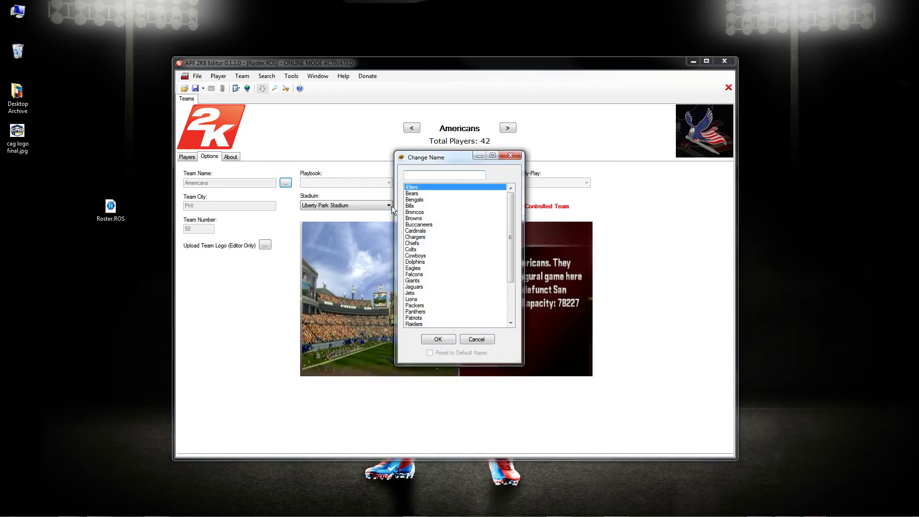
click(422, 213)
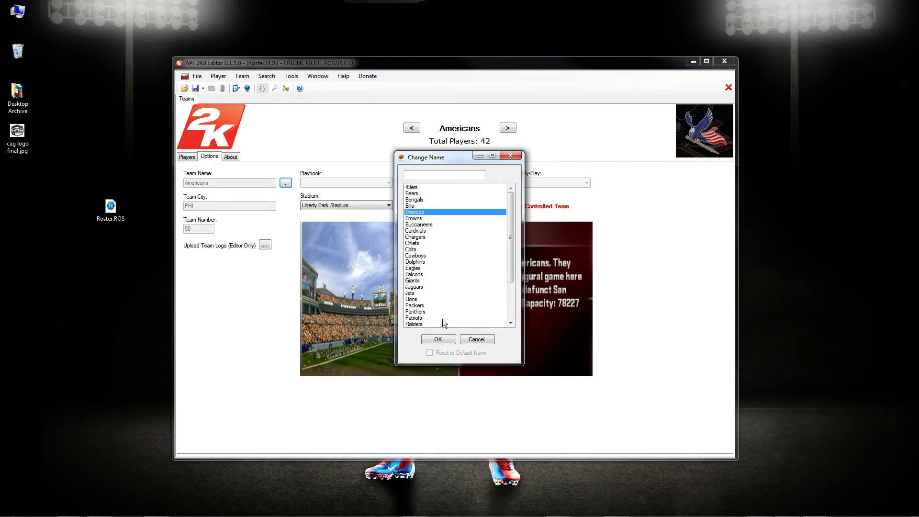
click(437, 339)
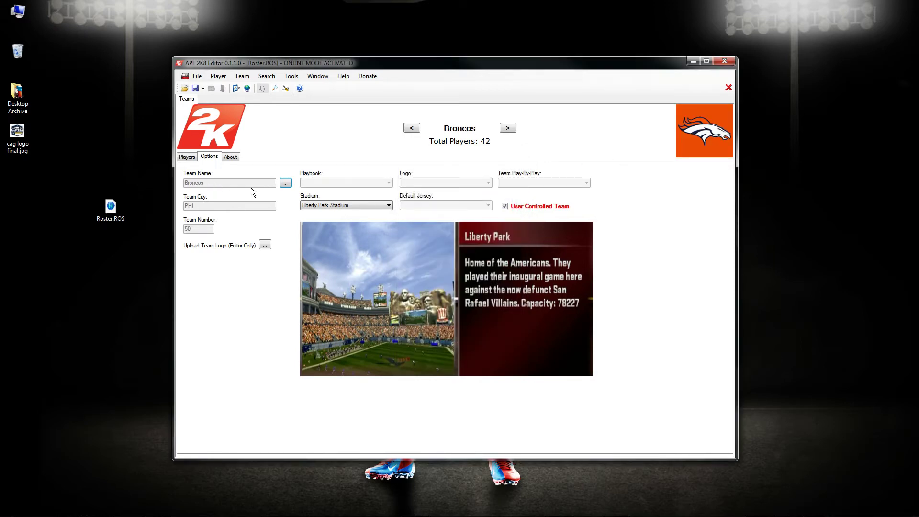
click(688, 127)
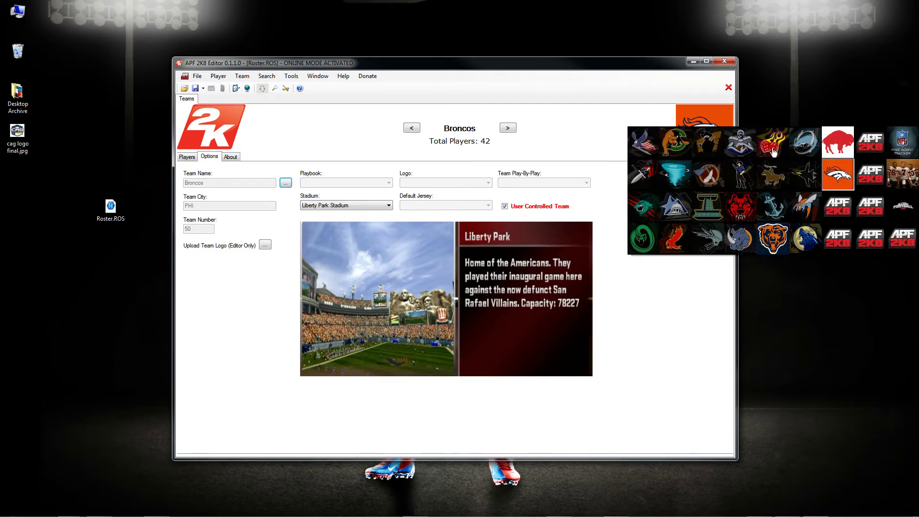
click(714, 111)
Rename the Broncos team to Patriots
click(285, 183)
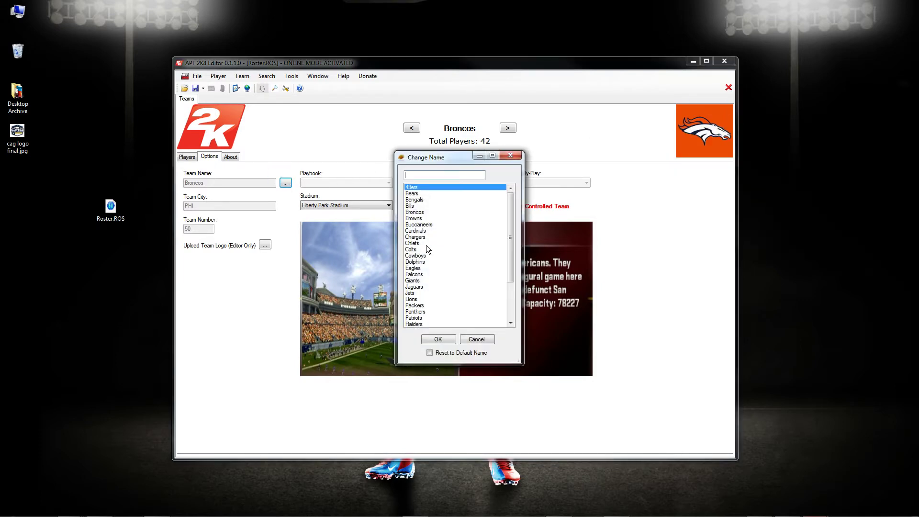
drag(512, 272, 523, 323)
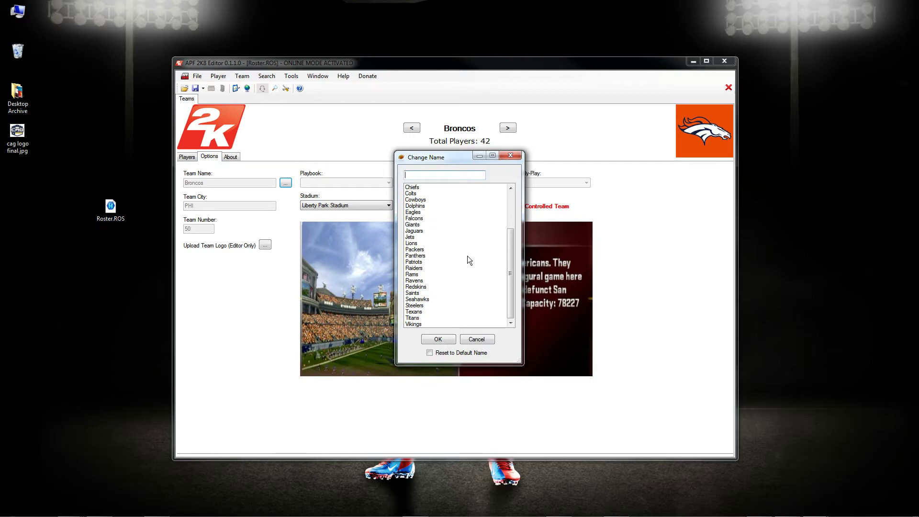
click(419, 261)
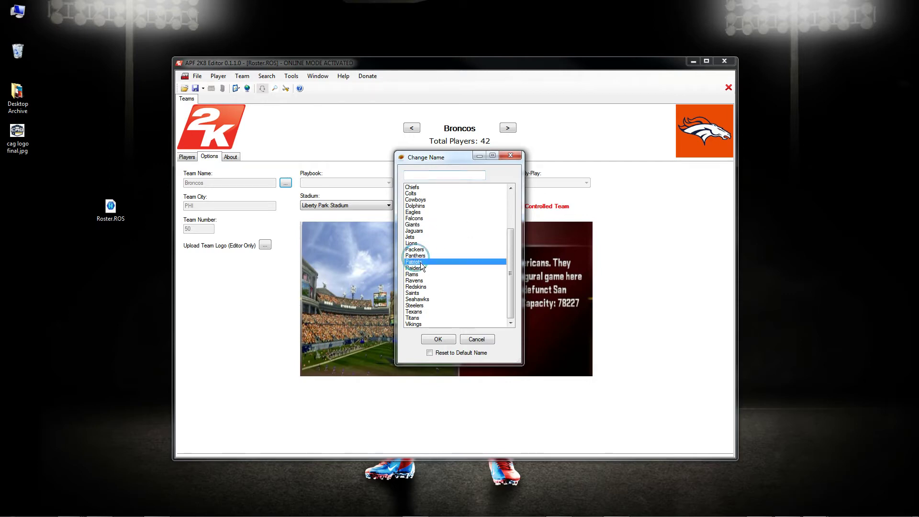
click(446, 339)
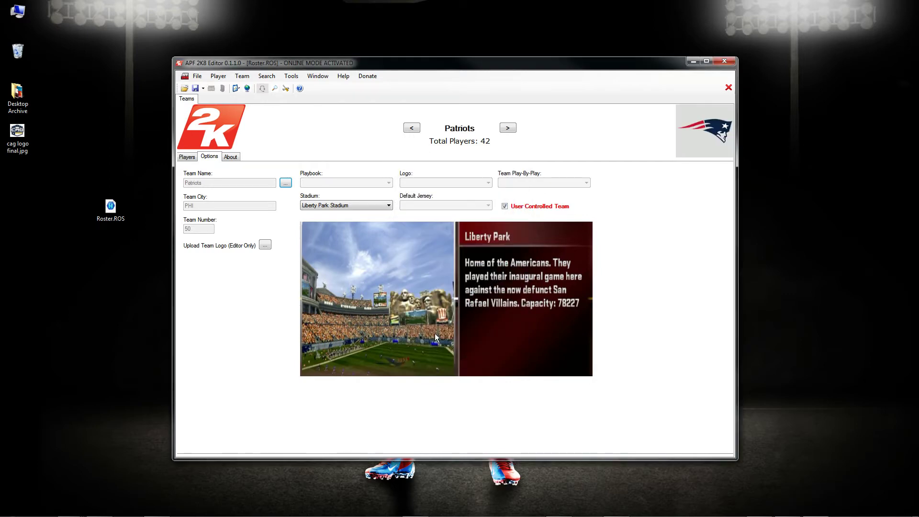
Try to make the Red Dogs a user controlled team
click(505, 205)
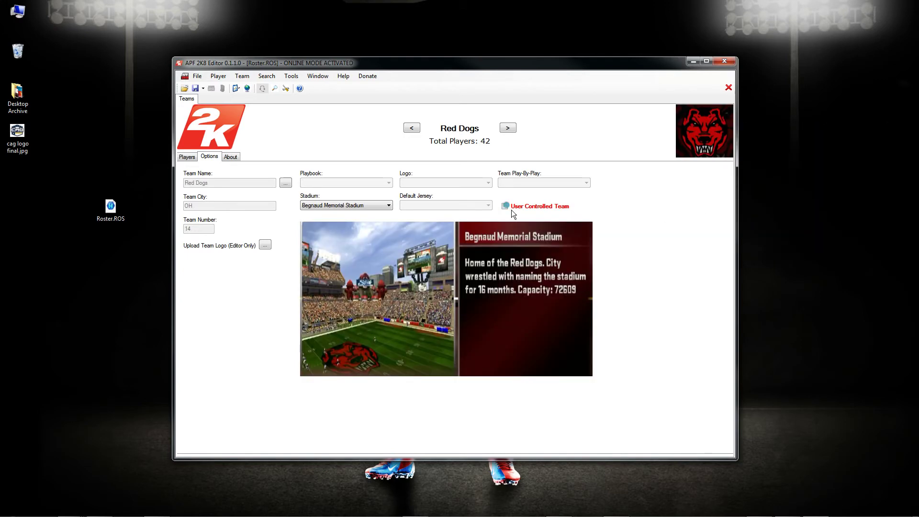
click(505, 206)
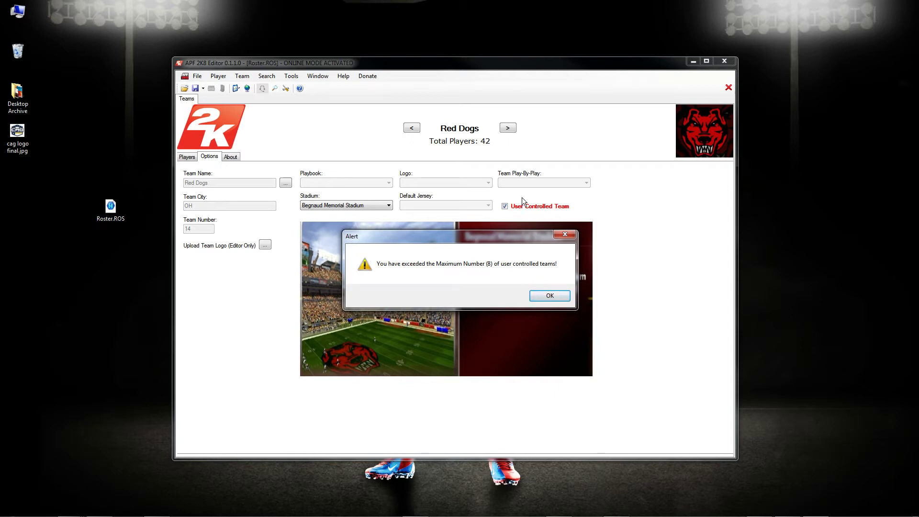
click(534, 293)
Turn off user control for the Patriots and turn it on for the Red Dogs
click(700, 118)
click(838, 165)
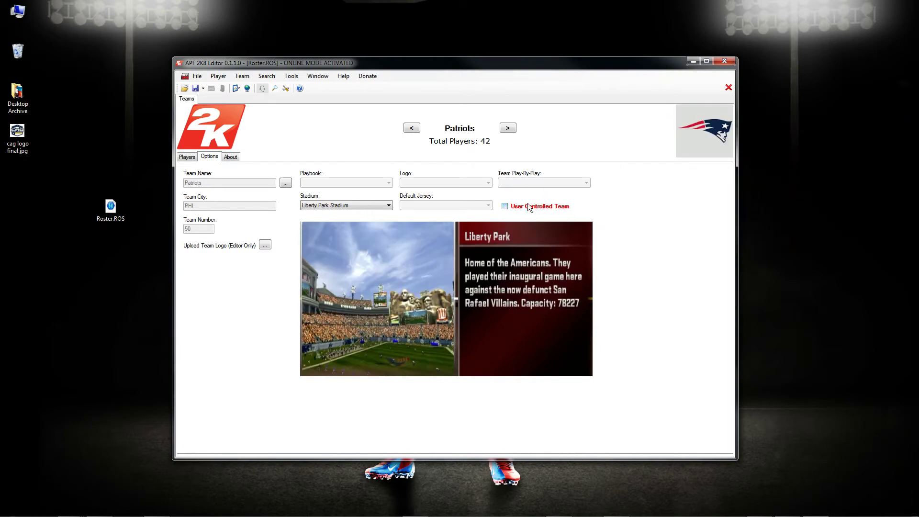
right_click(694, 129)
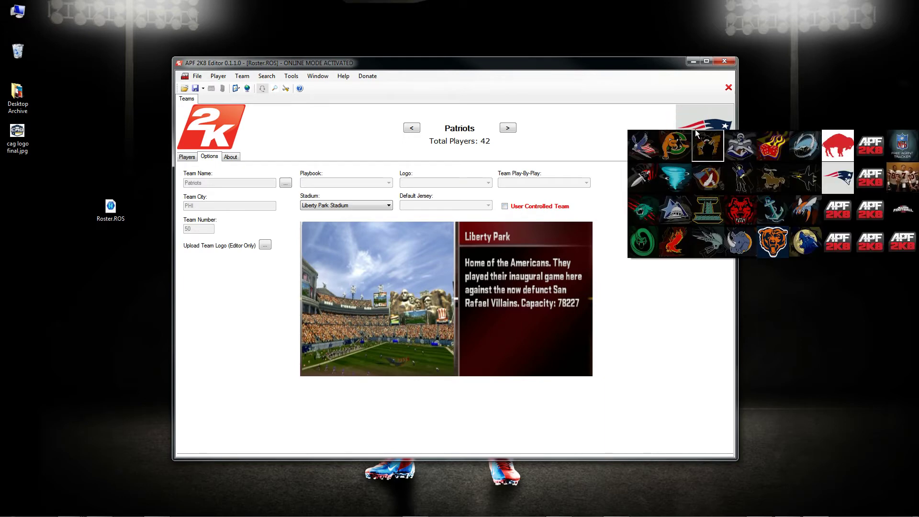
click(750, 213)
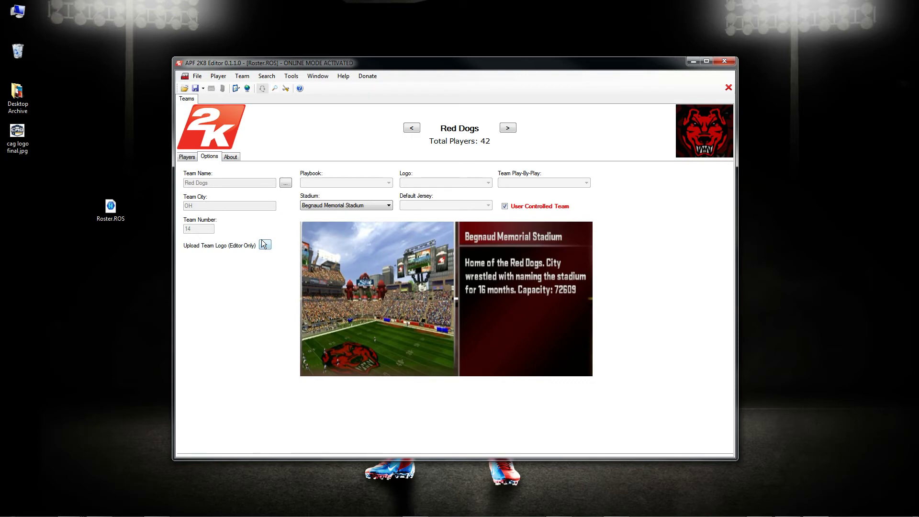
Rename the Red Dogs team to Giants
click(288, 184)
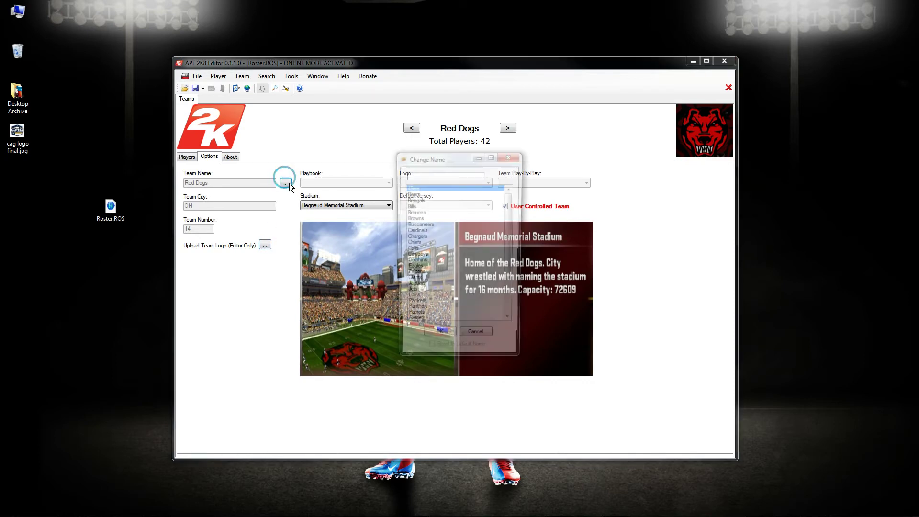
double_click(409, 282)
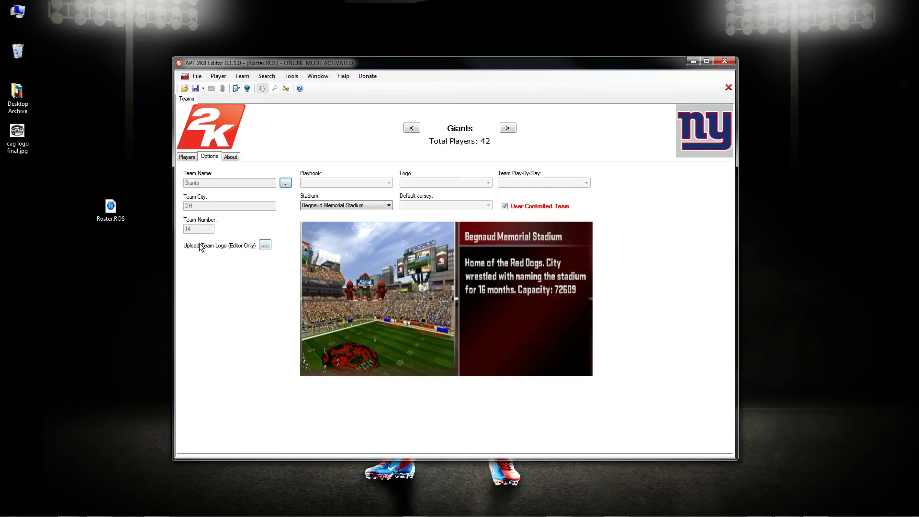
Start a logo upload for the Giants and browse the Subversion library to APF 2K8 Editor > Images > Teams, showing the files as tiles
click(264, 245)
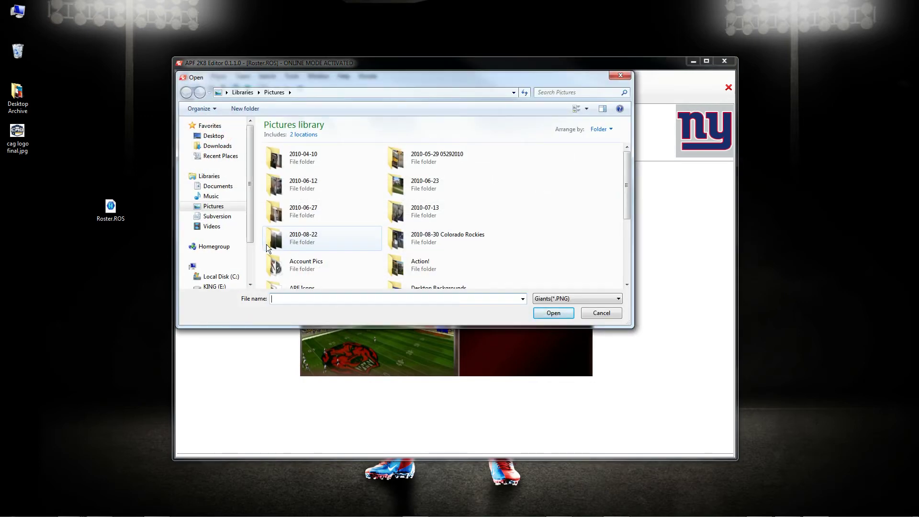
click(214, 216)
double_click(288, 185)
double_click(285, 174)
double_click(283, 173)
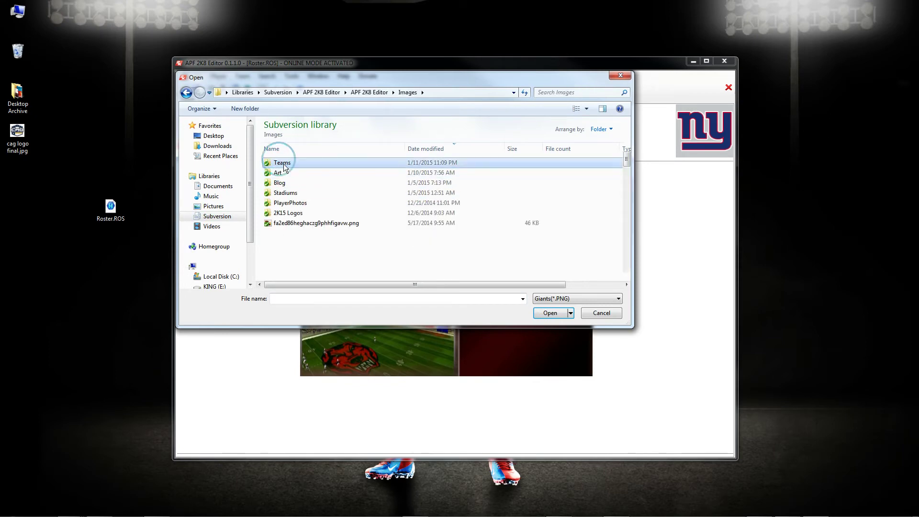
double_click(283, 164)
scroll(323, 221, down, 5)
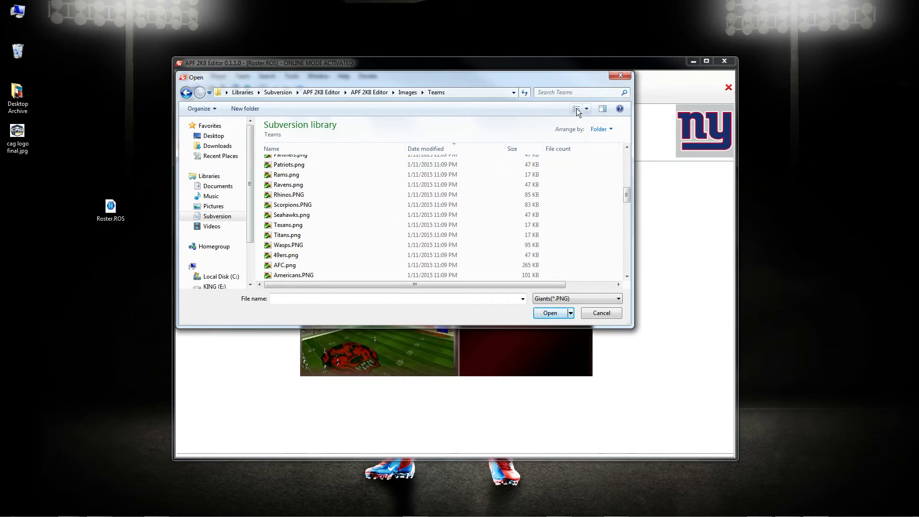
click(576, 108)
click(339, 229)
scroll(333, 228, down, 10)
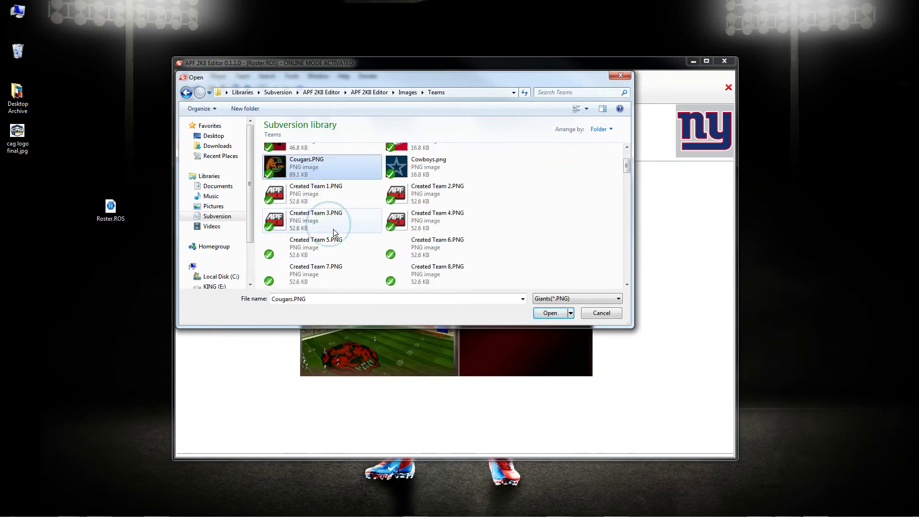
Look through the 2K15 Logos and Art folders inside Images for a logo file
click(407, 91)
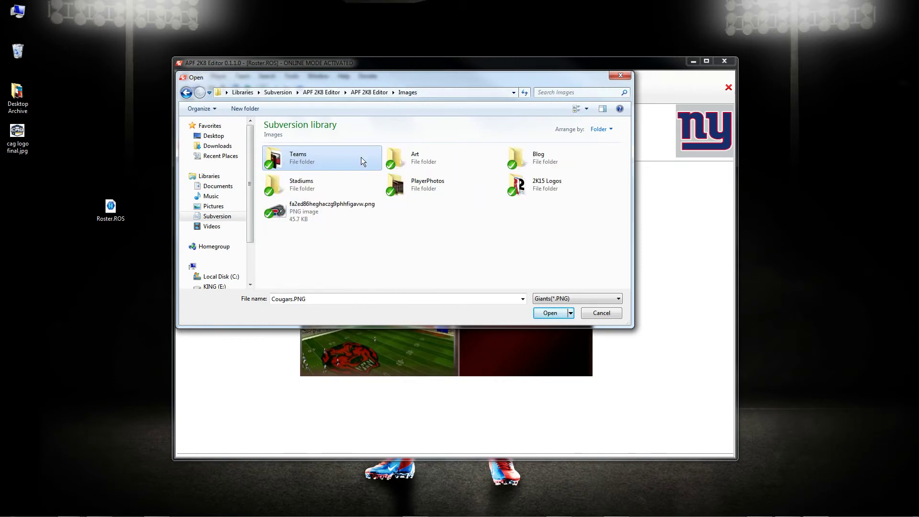
double_click(518, 181)
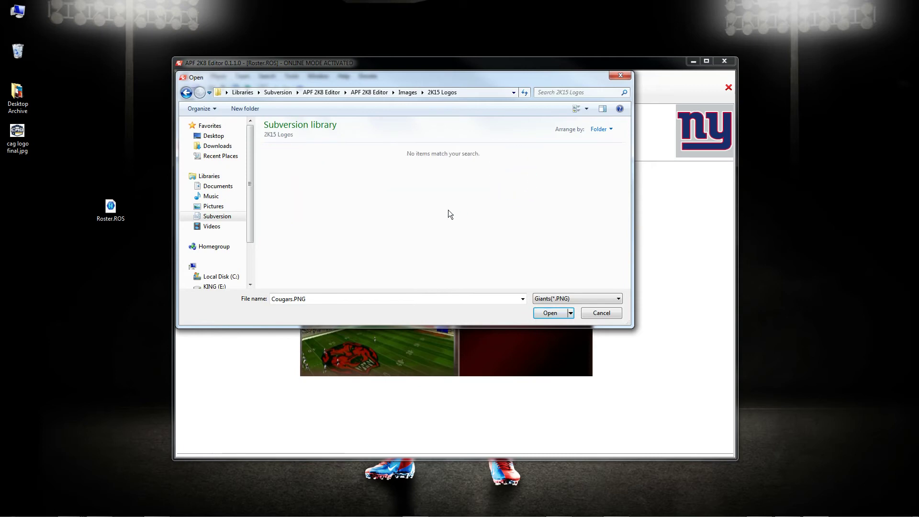
click(186, 92)
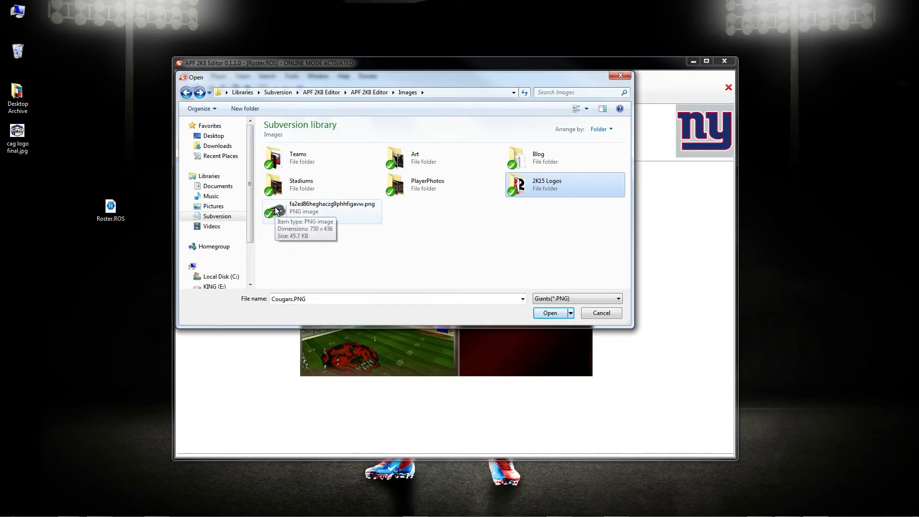
drag(419, 77, 544, 155)
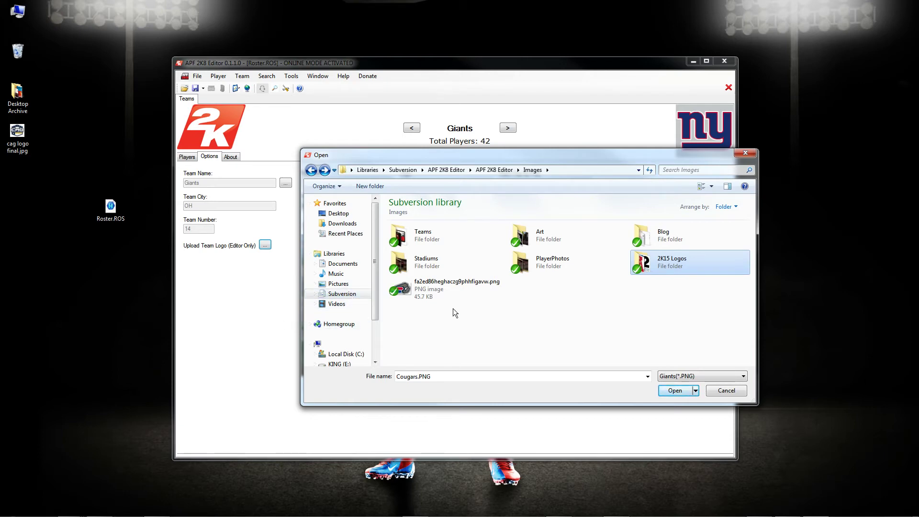
double_click(529, 239)
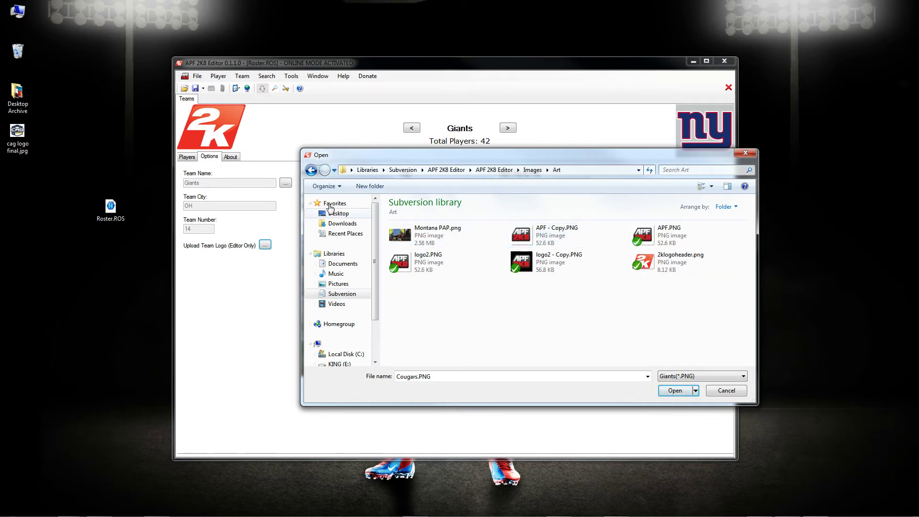
click(311, 170)
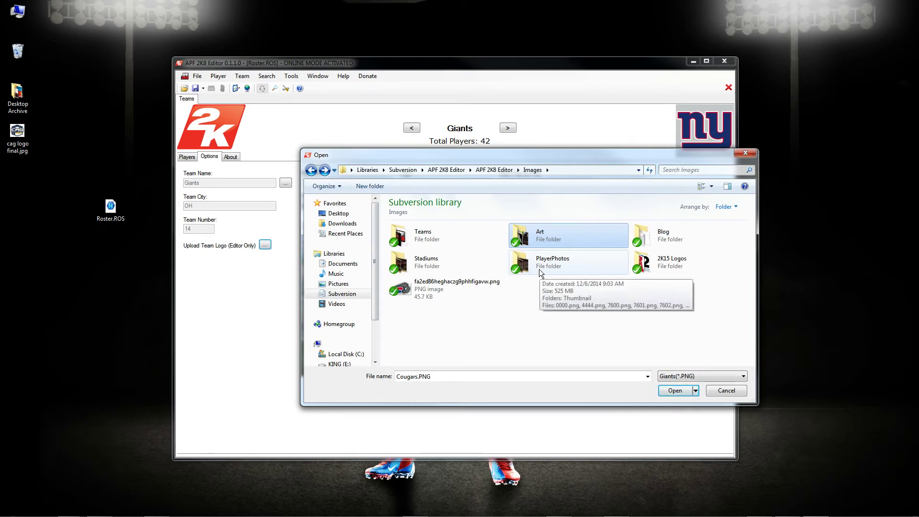
Upload Bills2.png from the Teams image folder as the logo of the Giants
double_click(449, 237)
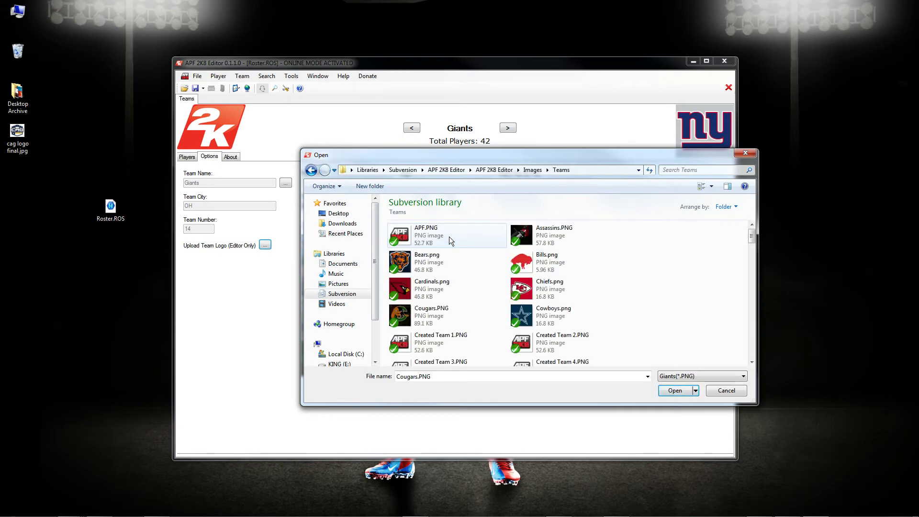
scroll(451, 246, down, 5)
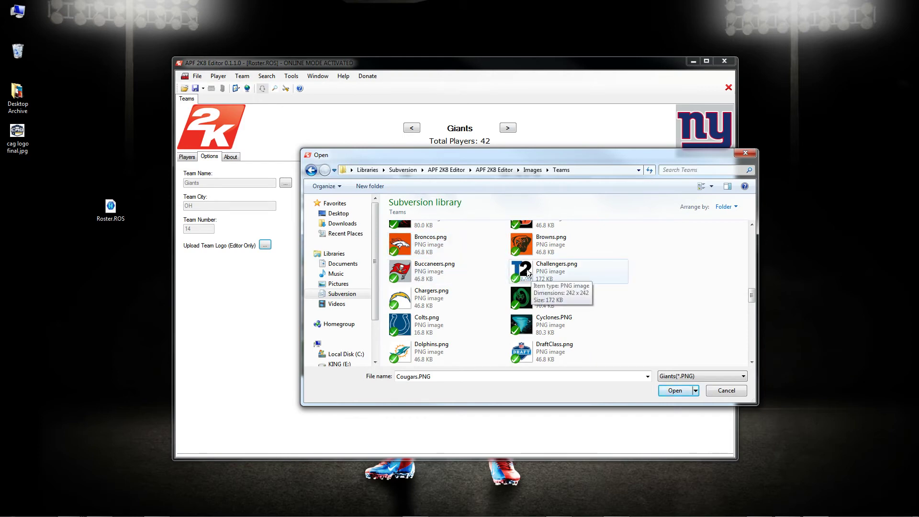
scroll(507, 281, down, 5)
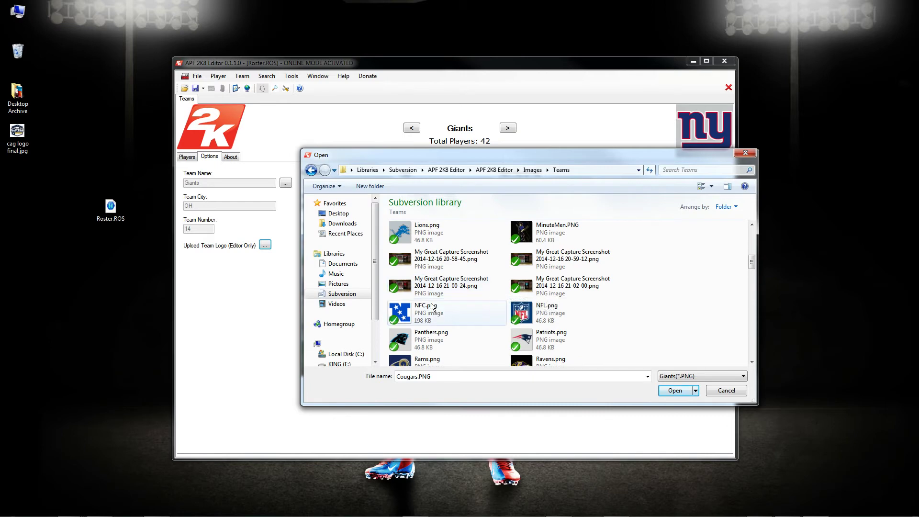
scroll(432, 306, down, 8)
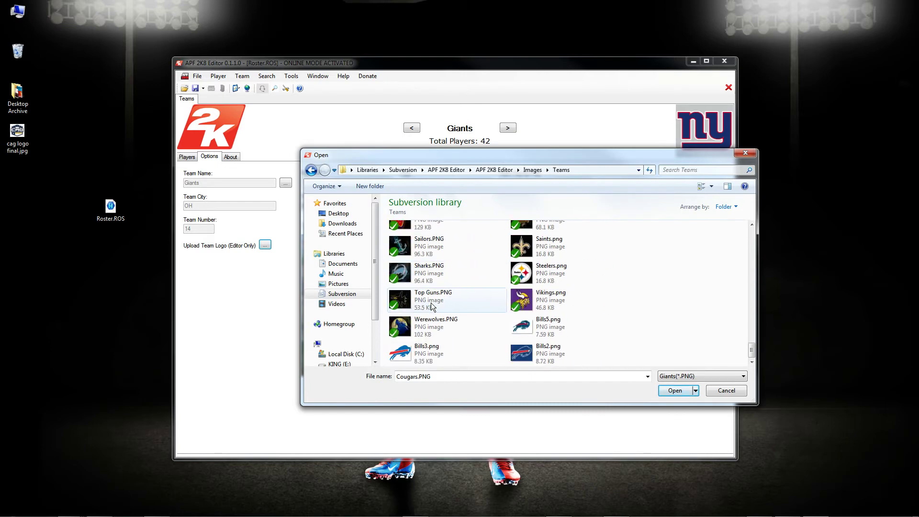
click(522, 355)
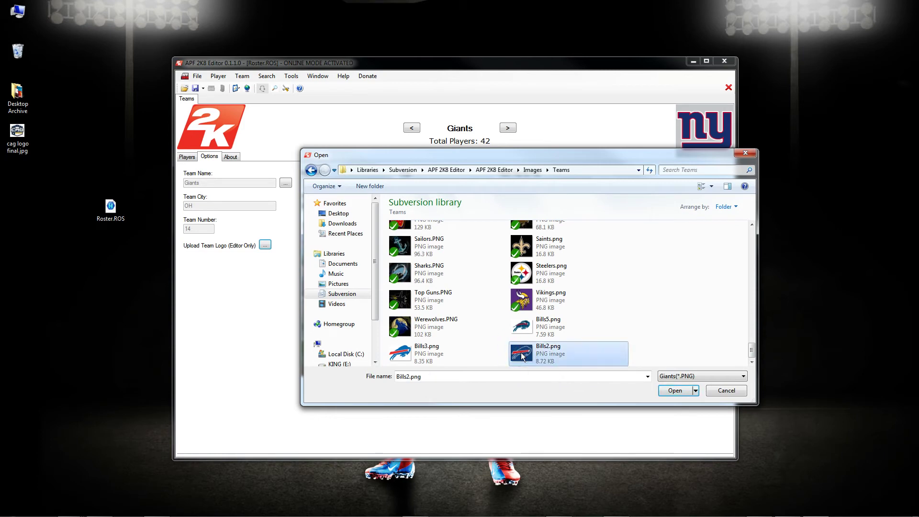
click(670, 388)
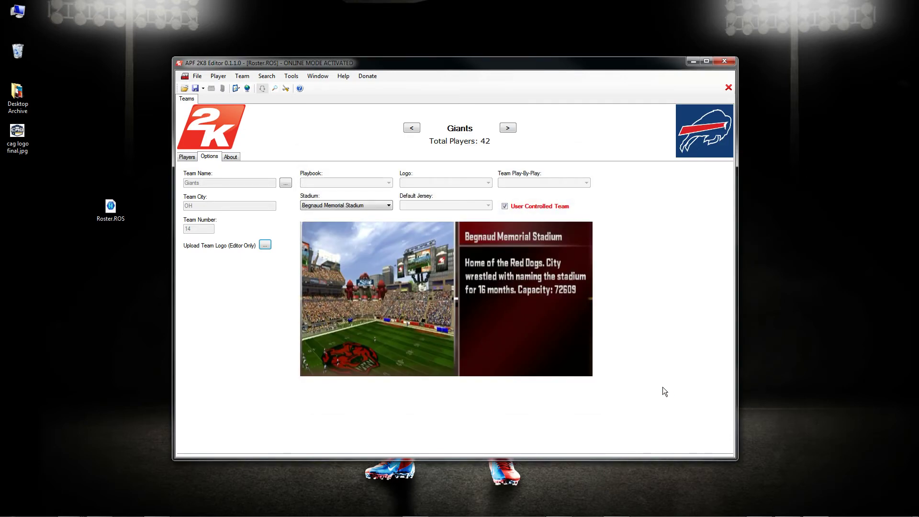
Check the Giants' logo by switching to the next team and back, and view it in the team logo grid
click(508, 127)
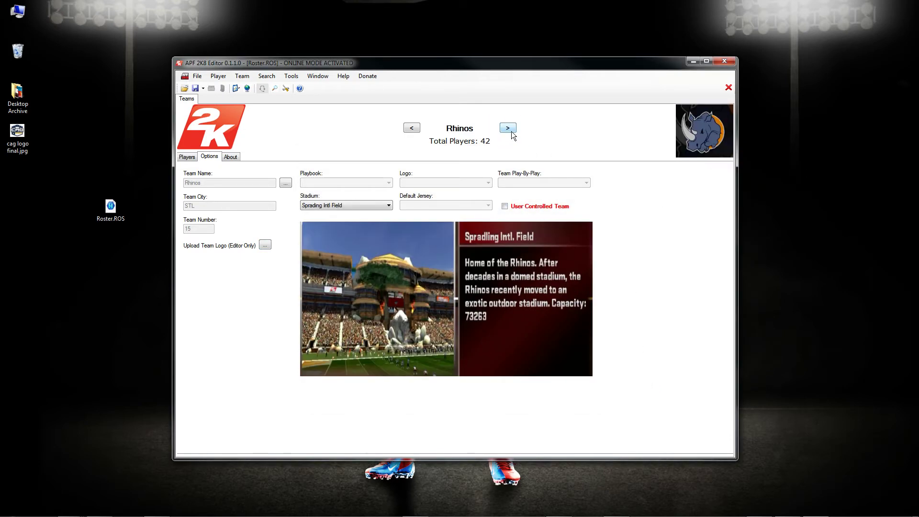
click(412, 128)
click(698, 141)
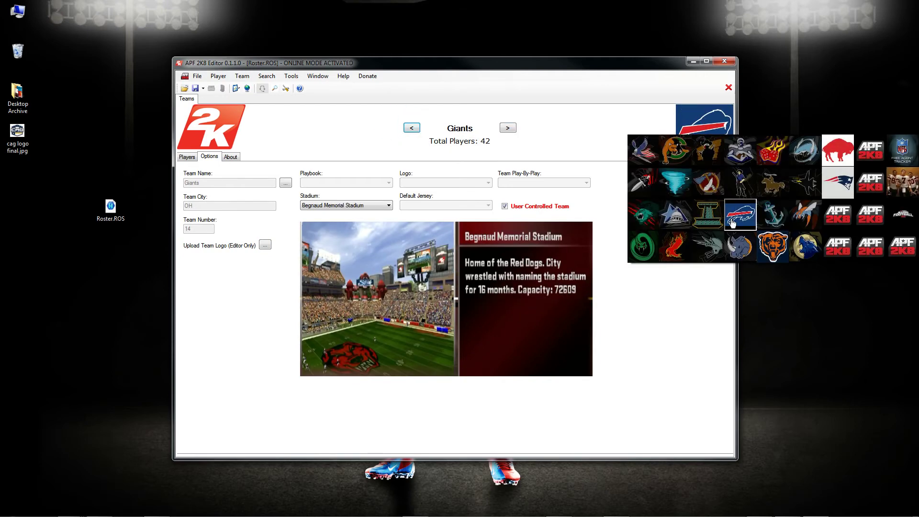
Switch to the Federals, upload Cowboys.png as their team logo and check it in the team logo grid
click(676, 215)
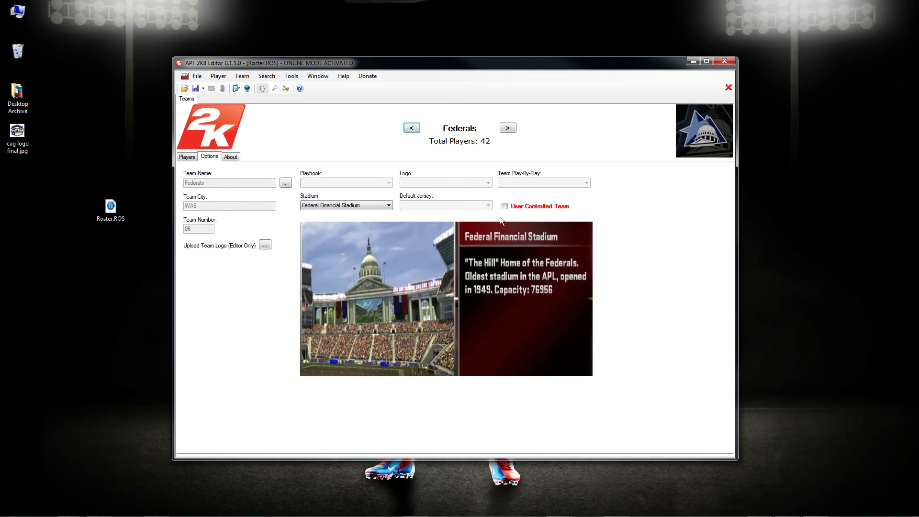
click(265, 245)
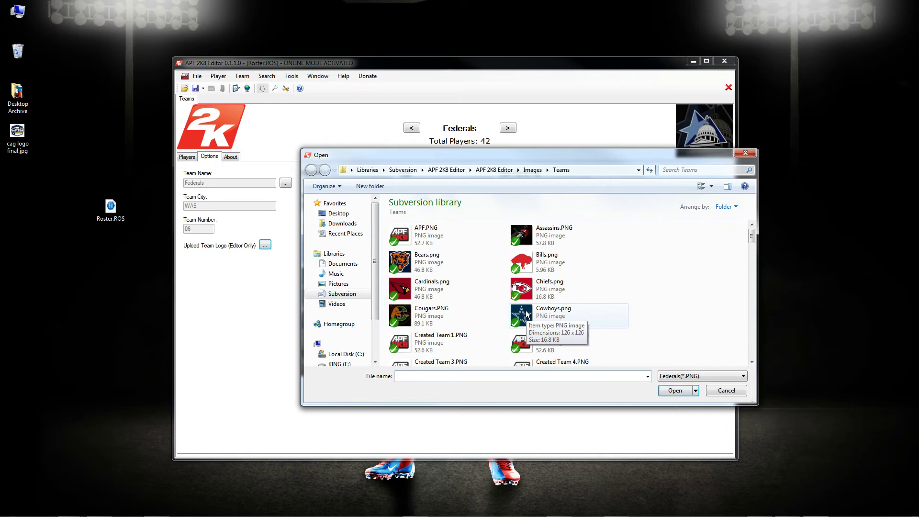
double_click(527, 313)
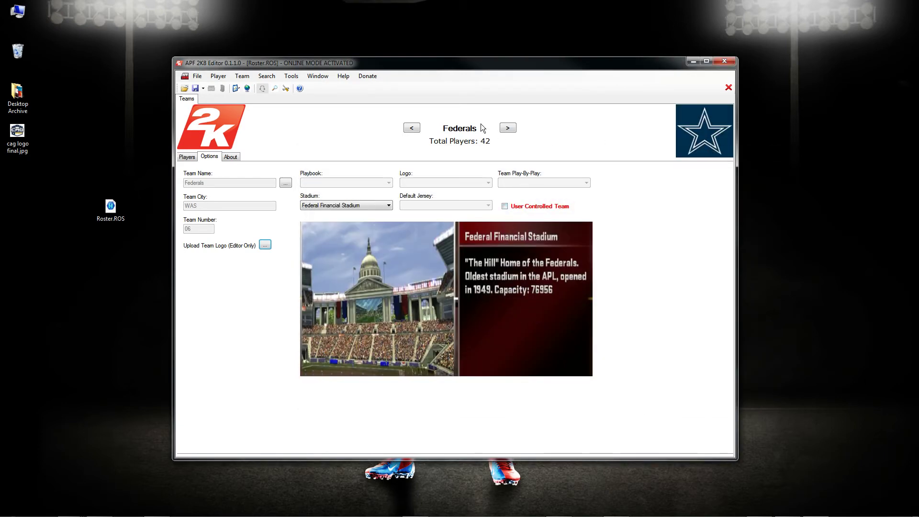
click(707, 138)
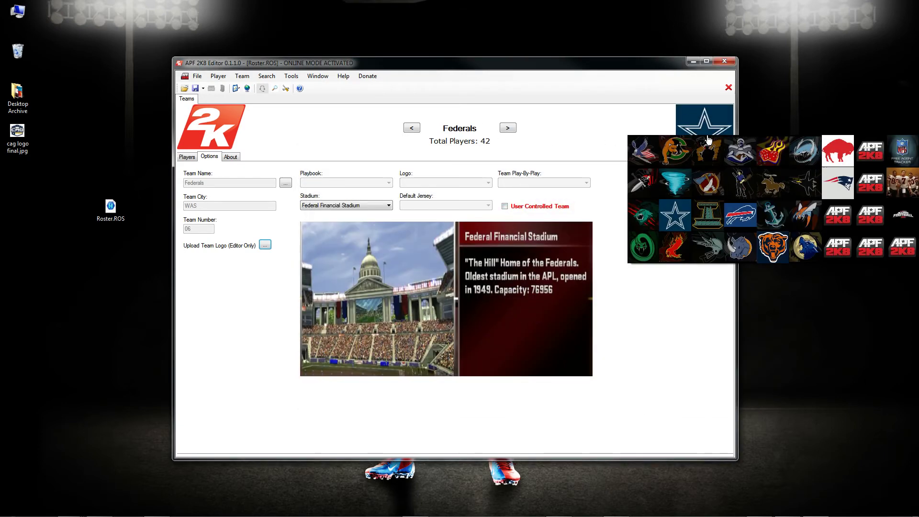
click(680, 219)
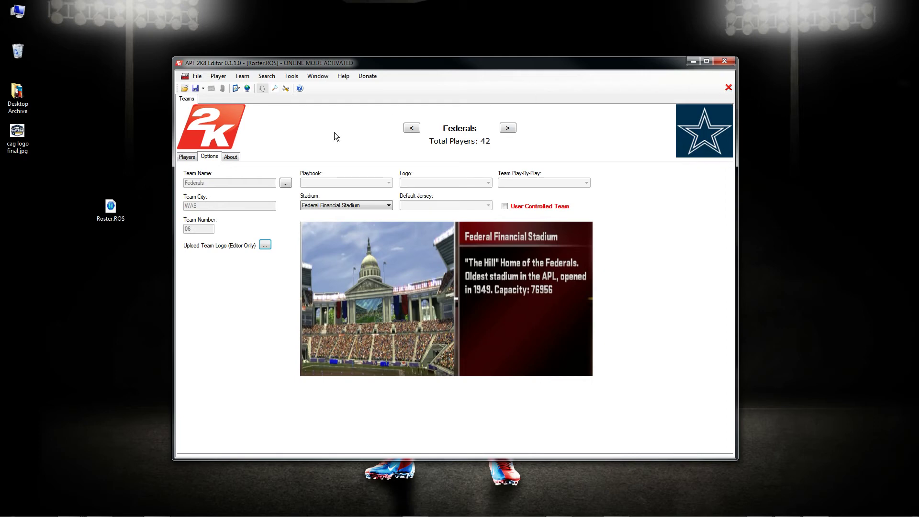
Close the roster and reopen Roster.ROS in offline mode, accepting that the file is overwritten
click(727, 88)
click(472, 296)
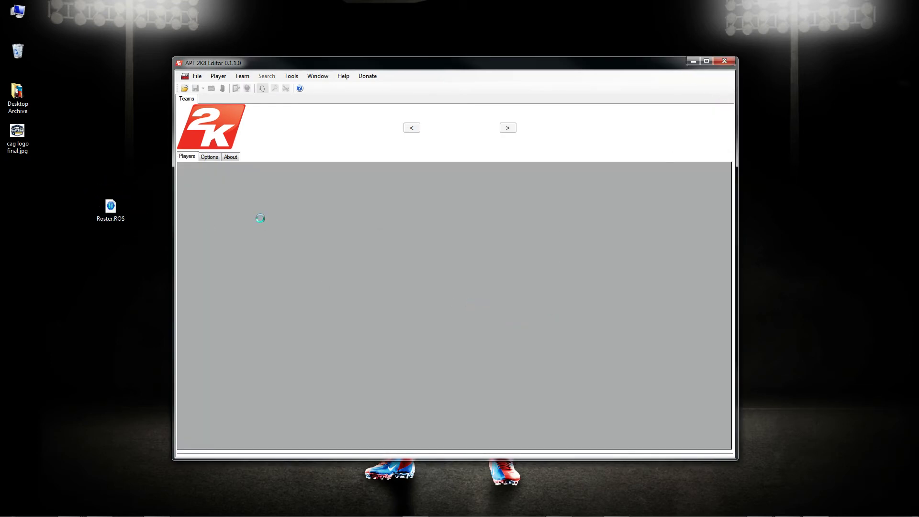
click(533, 295)
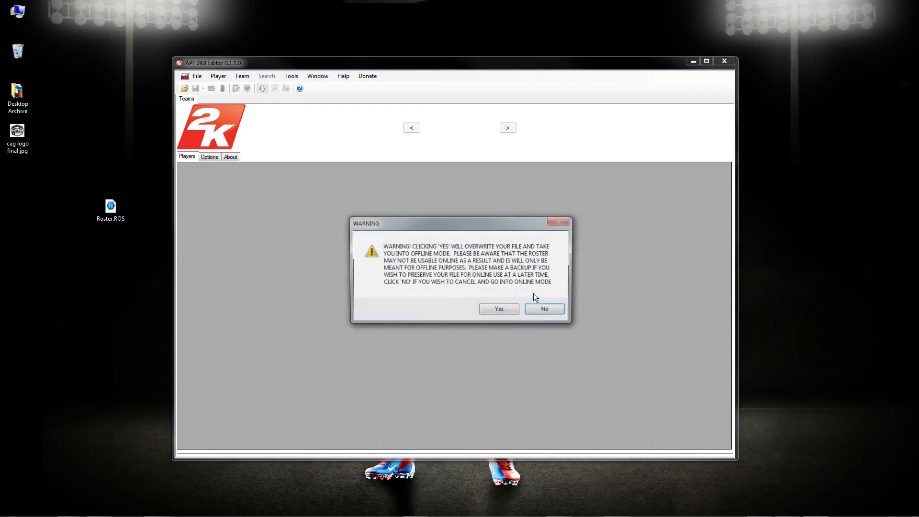
click(495, 309)
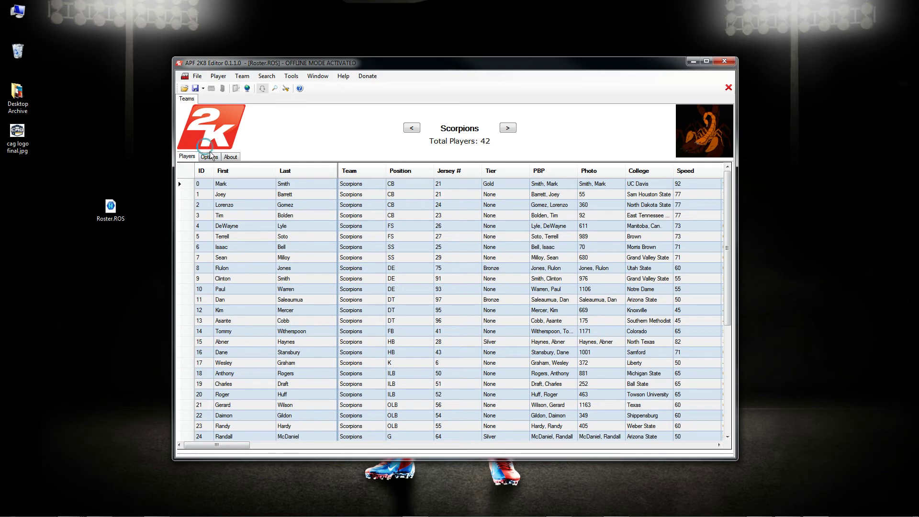
Rename the Scorpions team to Panthers in the team options
click(209, 155)
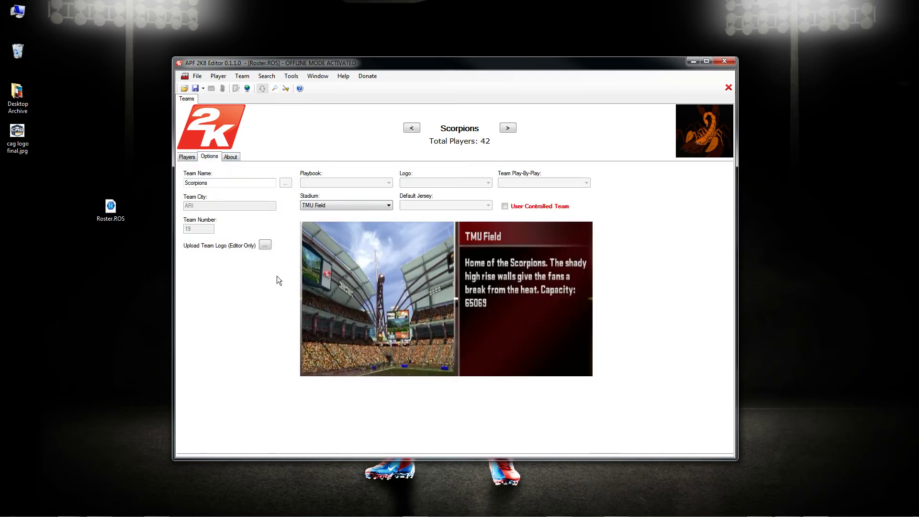
click(240, 183)
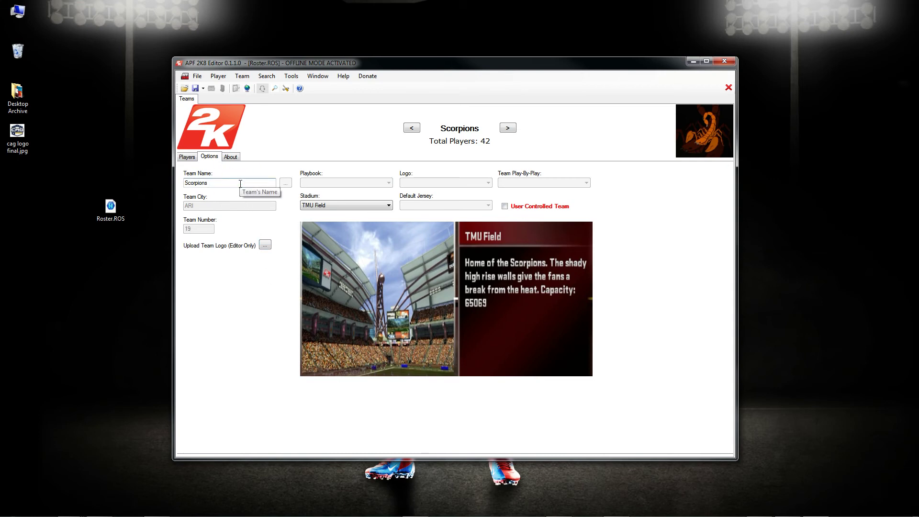
double_click(240, 183)
text(Panthers)
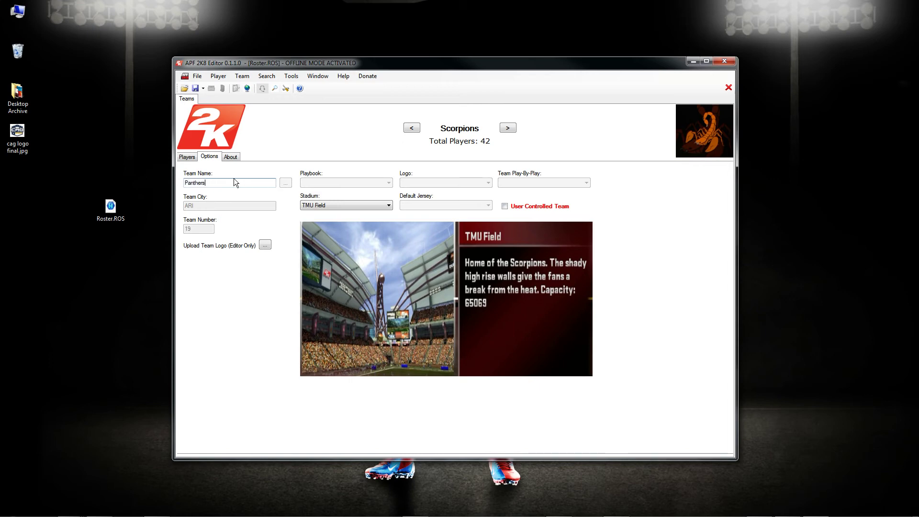
key(Tab)
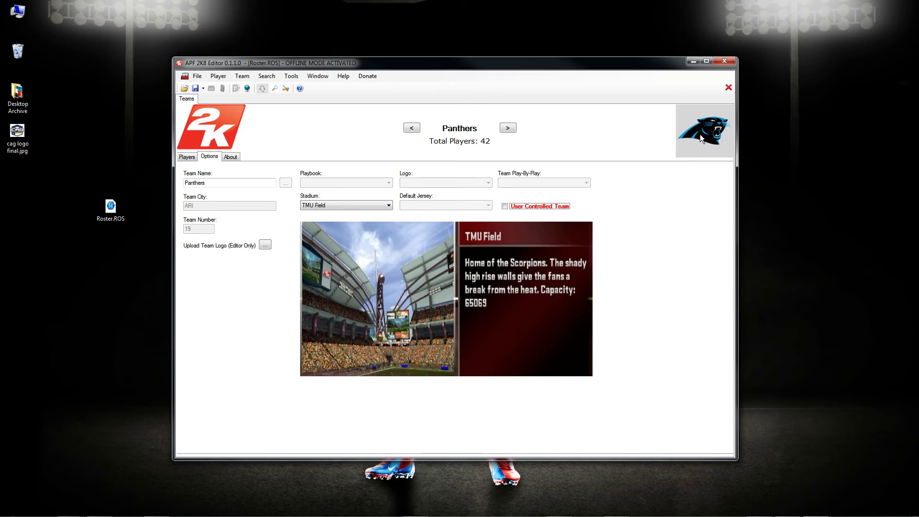
Change the Panthers' team name to Pantherss and check the logo in the team logo grid
click(241, 182)
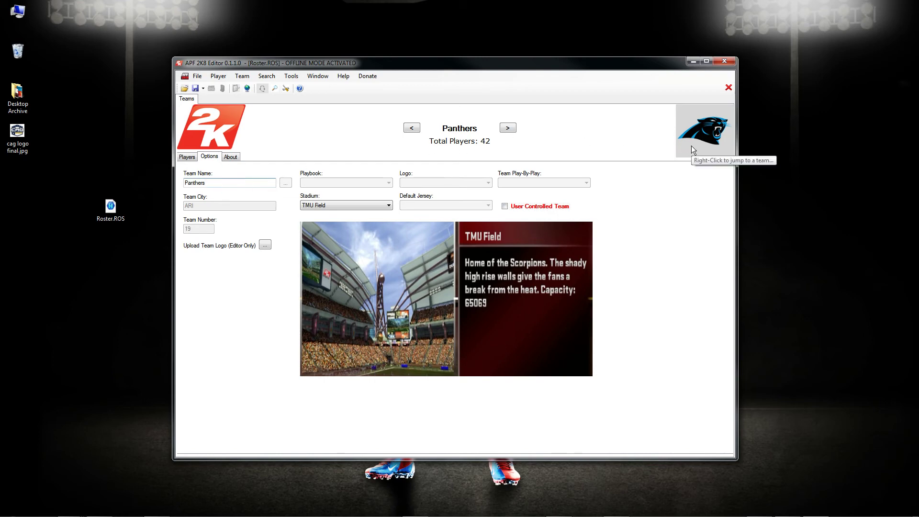
text(s)
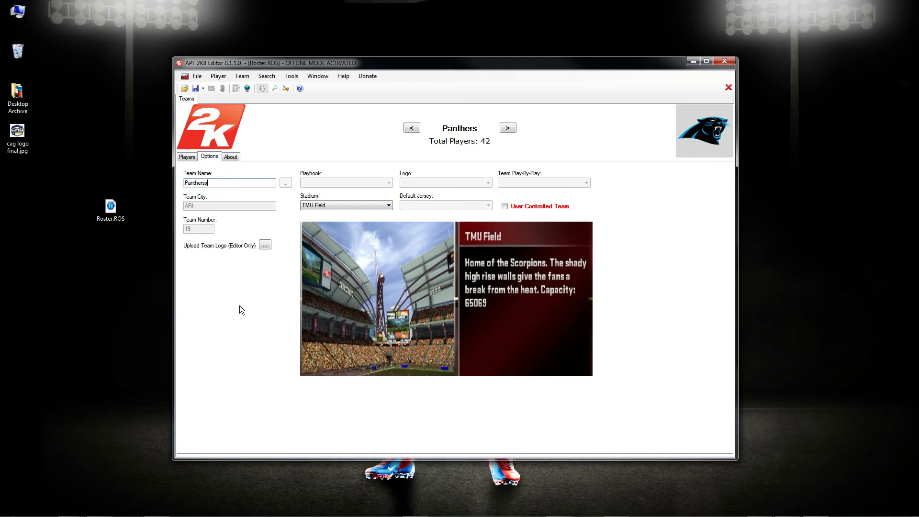
key(Tab)
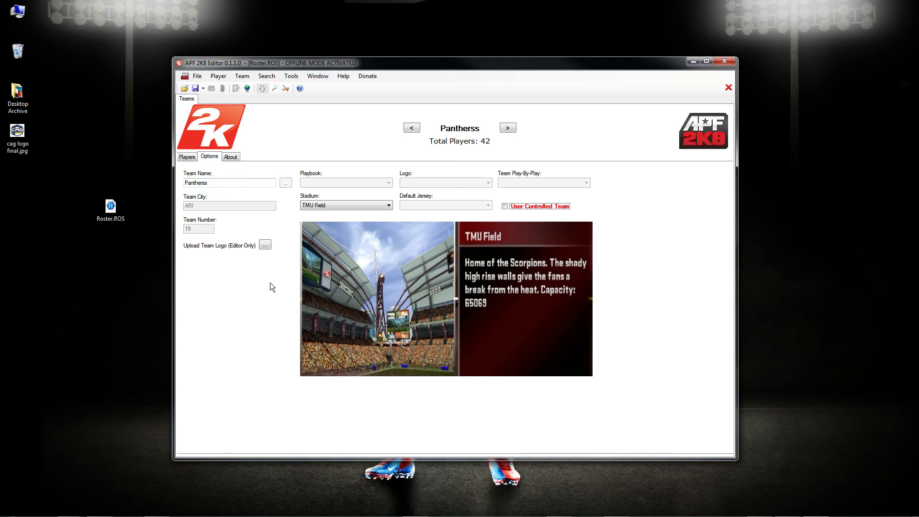
click(701, 134)
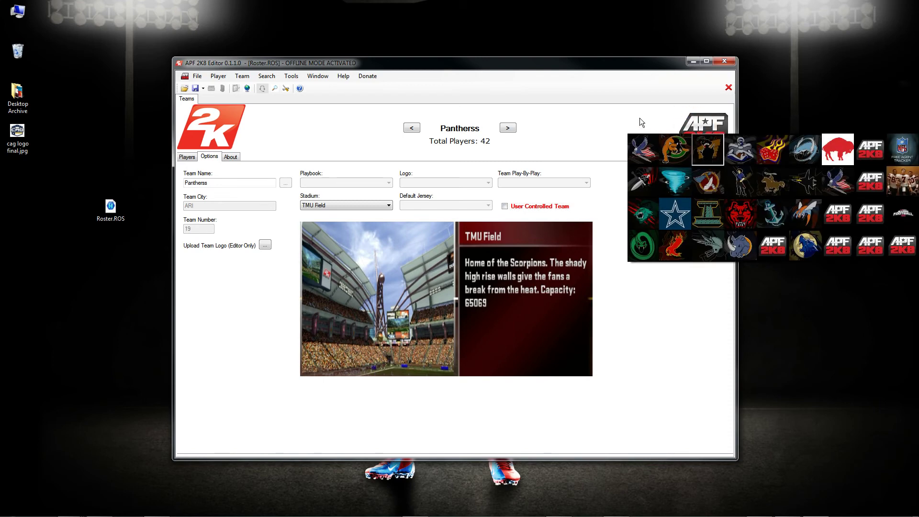
click(568, 128)
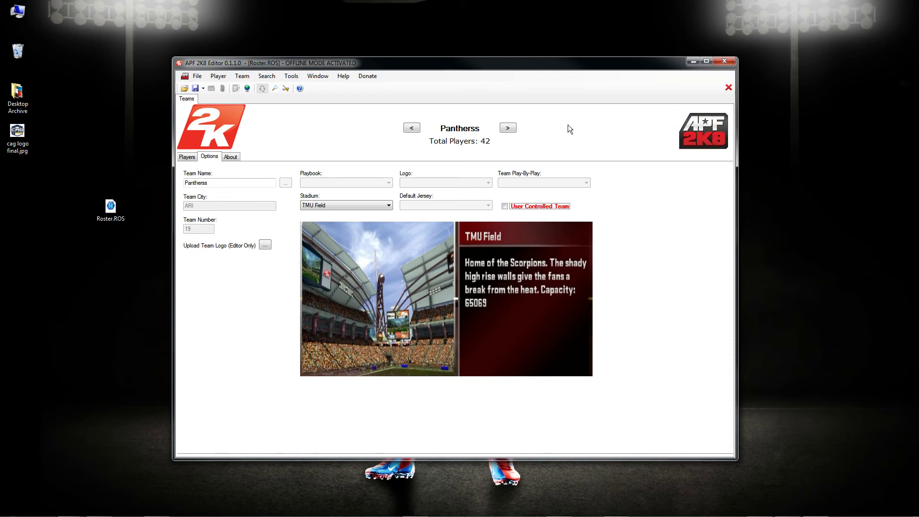
Try to upload Chiefs.png as the Pantherss' team logo
click(265, 245)
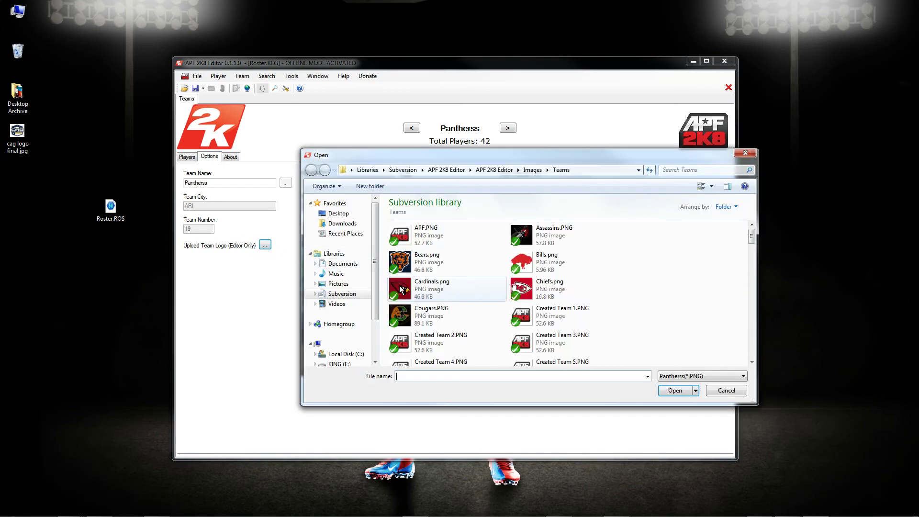
double_click(524, 287)
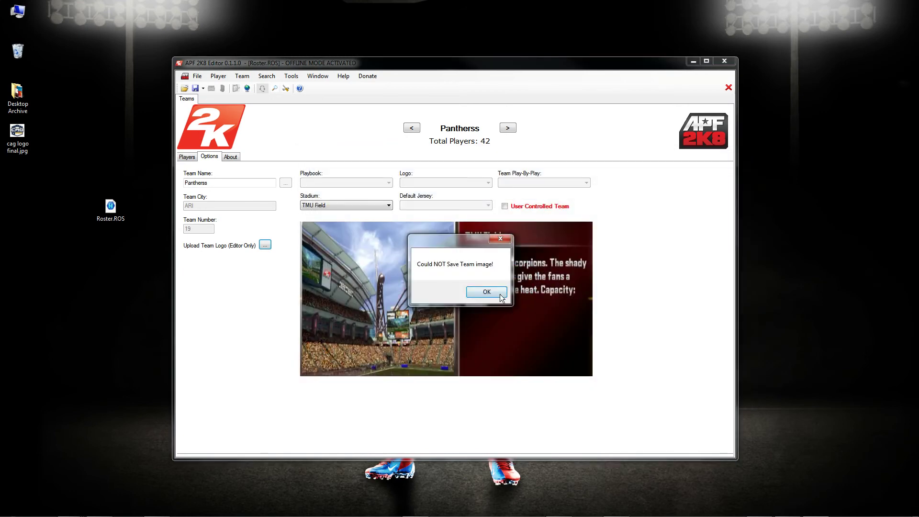
click(494, 293)
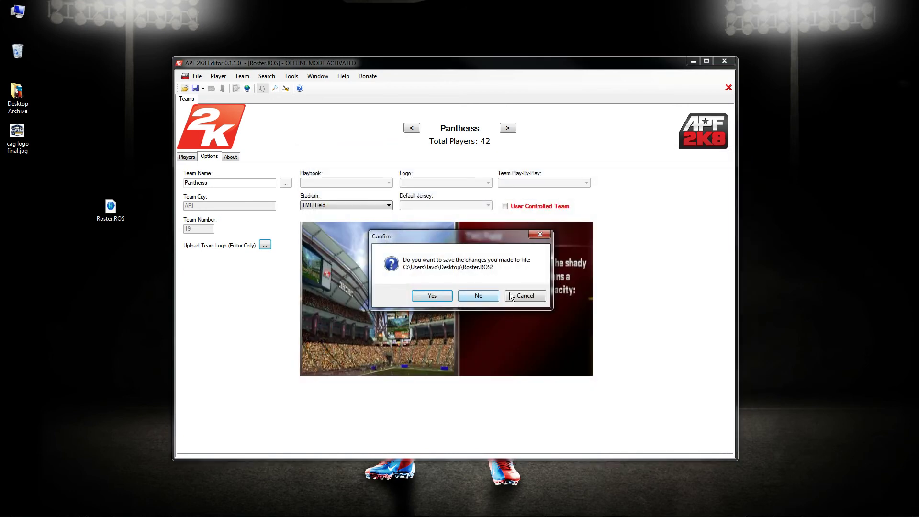
Close the roster editor without saving the changes made to Roster.ROS
click(527, 298)
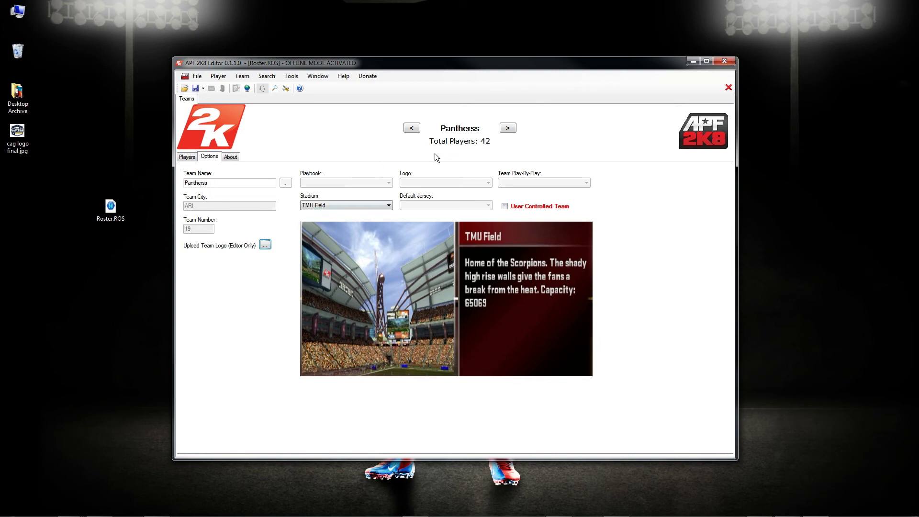
click(727, 59)
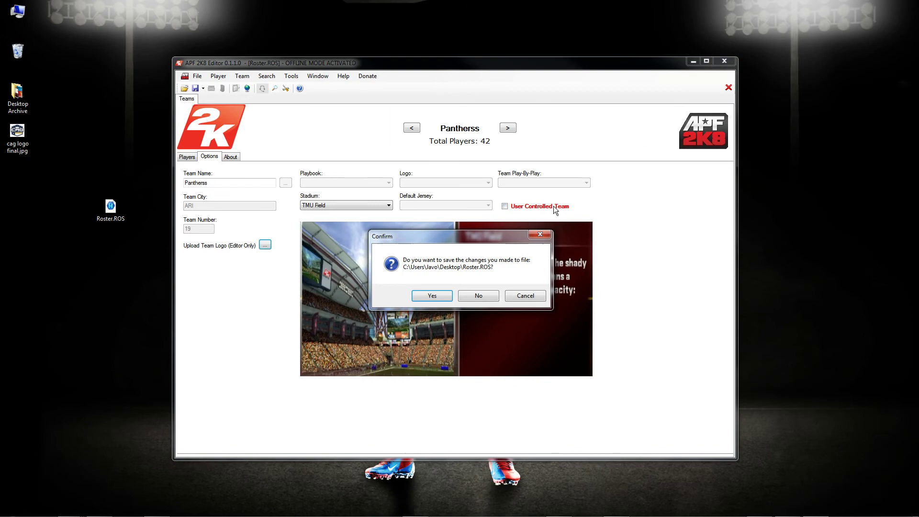
click(479, 295)
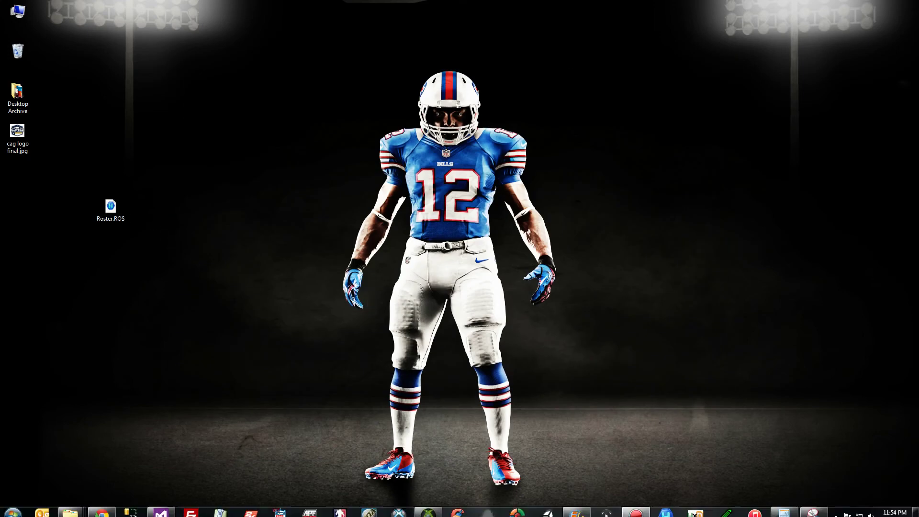
Switch to Windows Explorer and open the CAGXXXVII roster folder inside the APF 2K8 Editor resources of the Subversion library
mouse_move(75, 508)
mouse_move(84, 454)
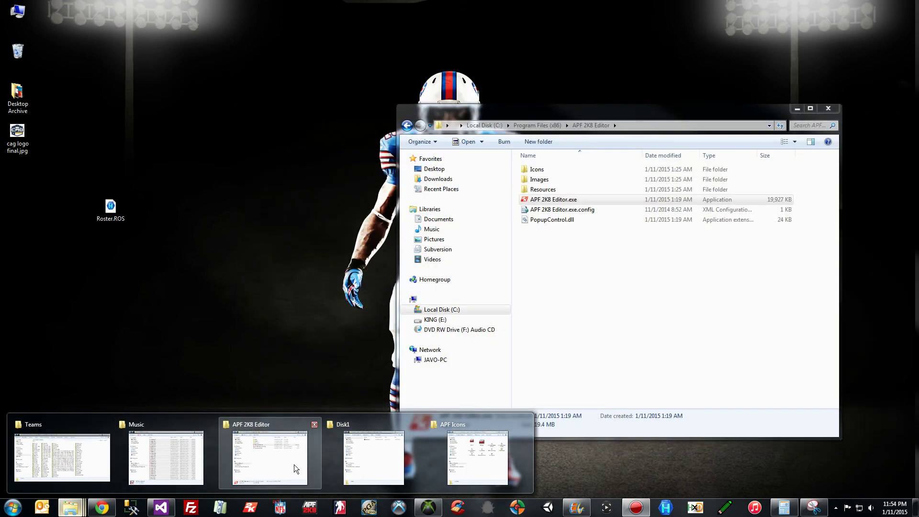
mouse_move(477, 455)
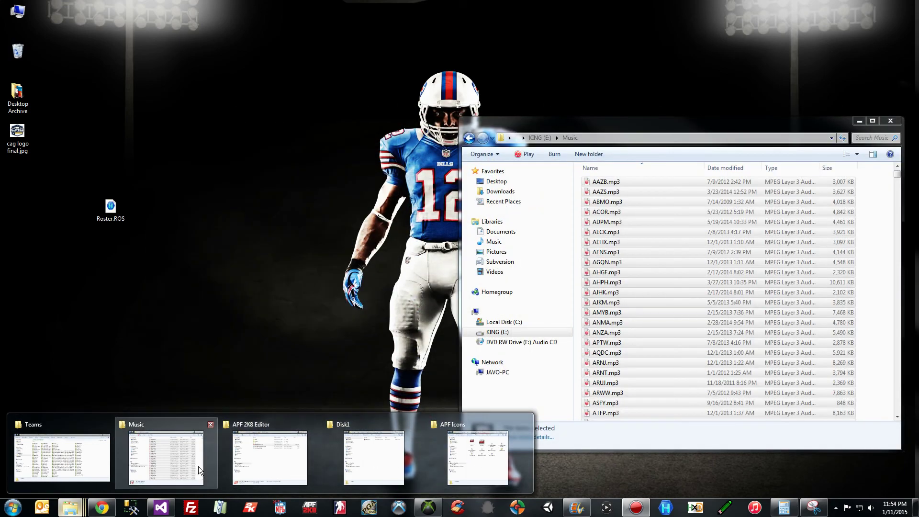
mouse_move(232, 466)
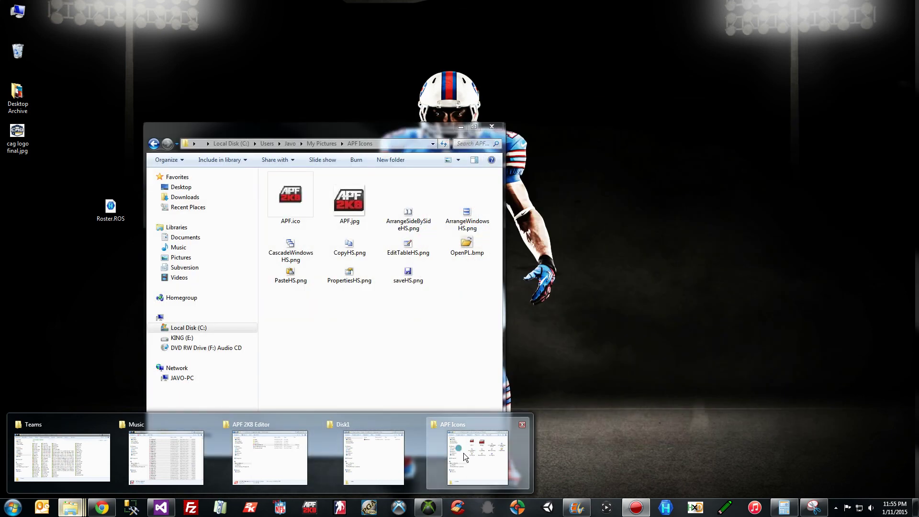
click(463, 453)
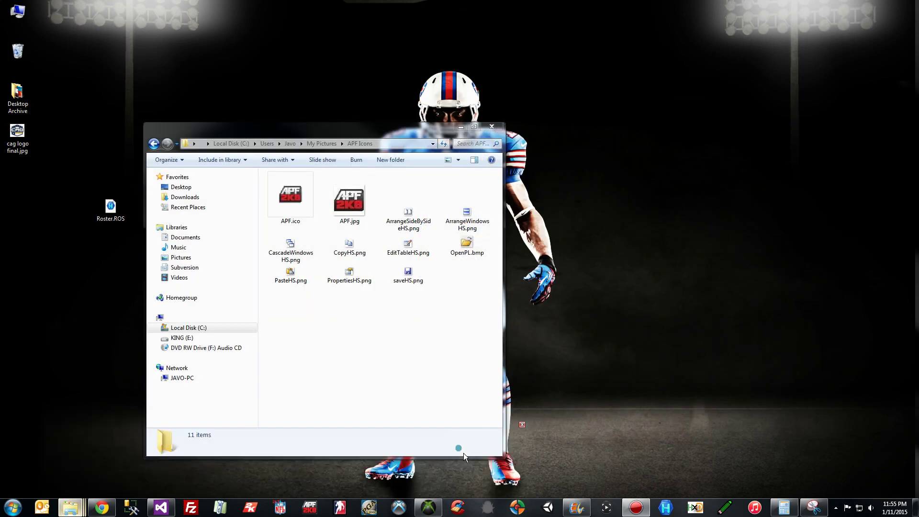
click(184, 267)
double_click(287, 236)
double_click(287, 225)
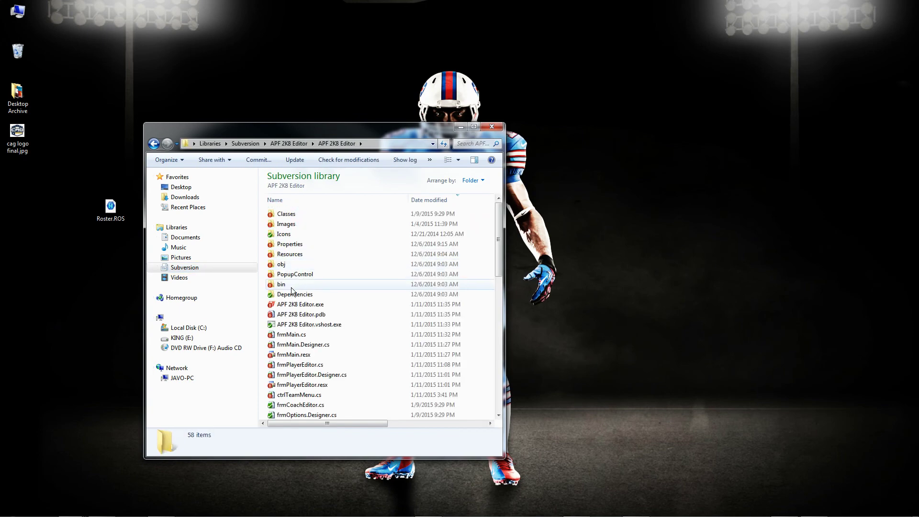
double_click(283, 253)
double_click(280, 217)
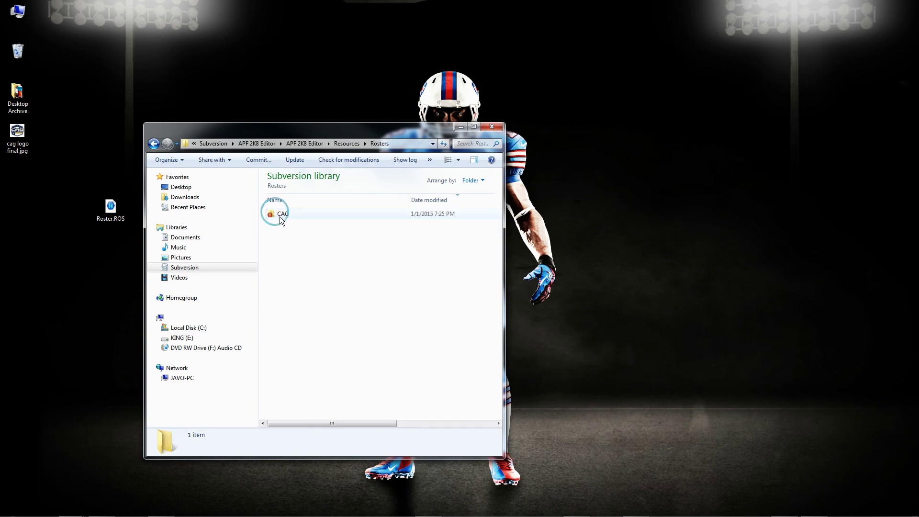
double_click(280, 216)
double_click(280, 213)
Replace Roster.ROS on the desktop with Rosterx.ROS from the CAGXXXVII folder and close the folder window
click(110, 210)
key(Delete)
key(Return)
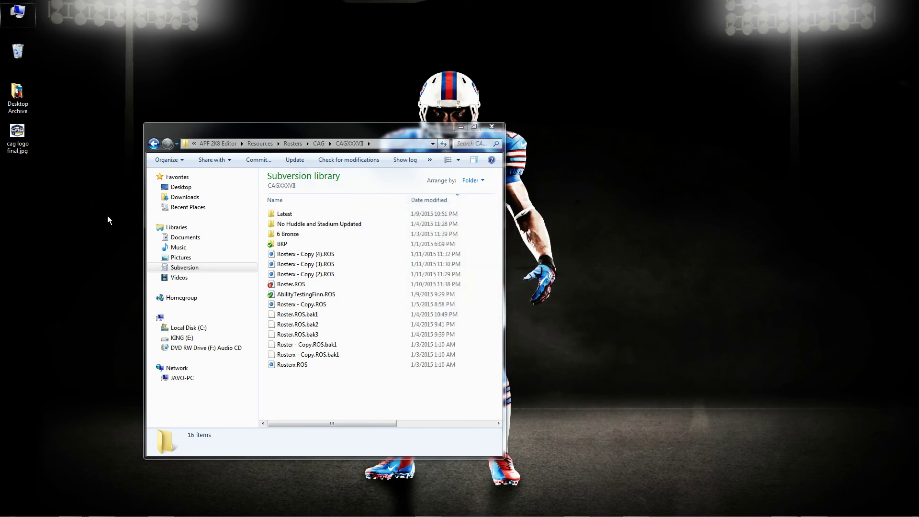
drag(282, 364, 31, 173)
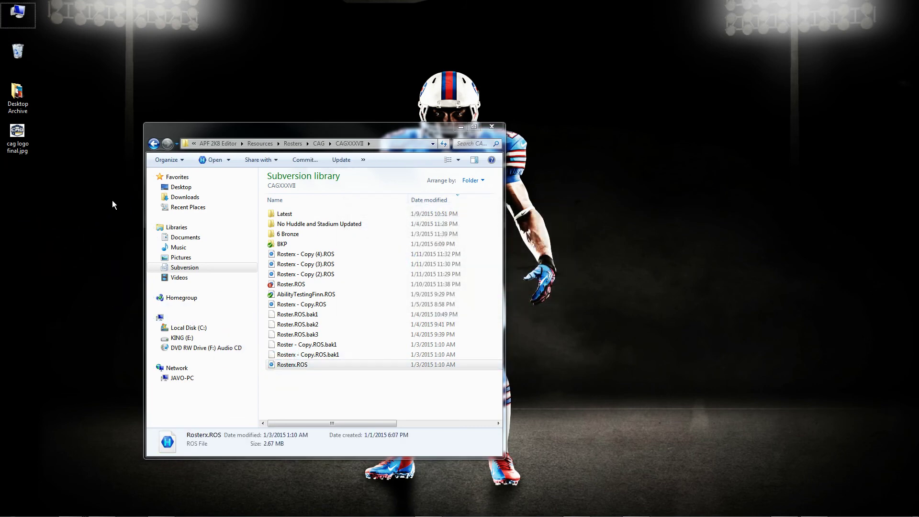
click(497, 125)
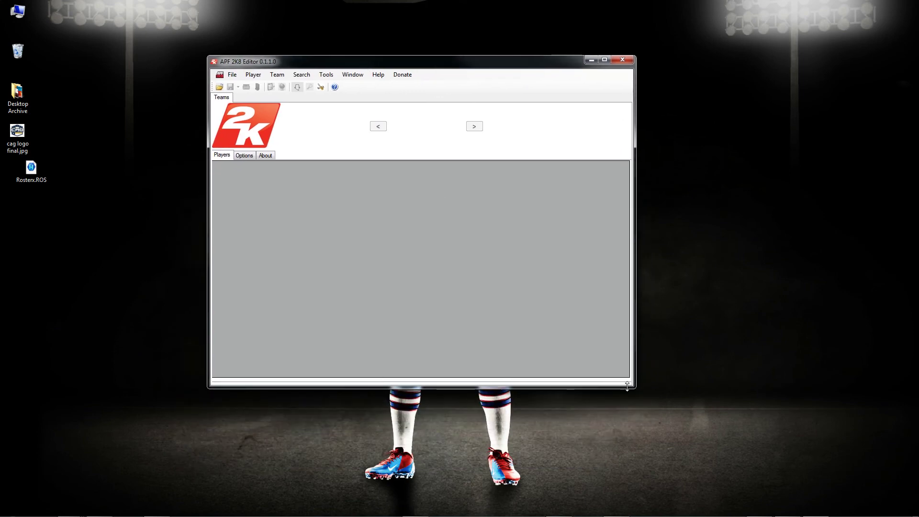
Enlarge the APF 2K8 Editor window and open the desktop's Rosterx.ROS in offline mode, accepting that the file is overwritten
drag(632, 384, 776, 469)
drag(586, 63, 540, 67)
drag(27, 167, 389, 328)
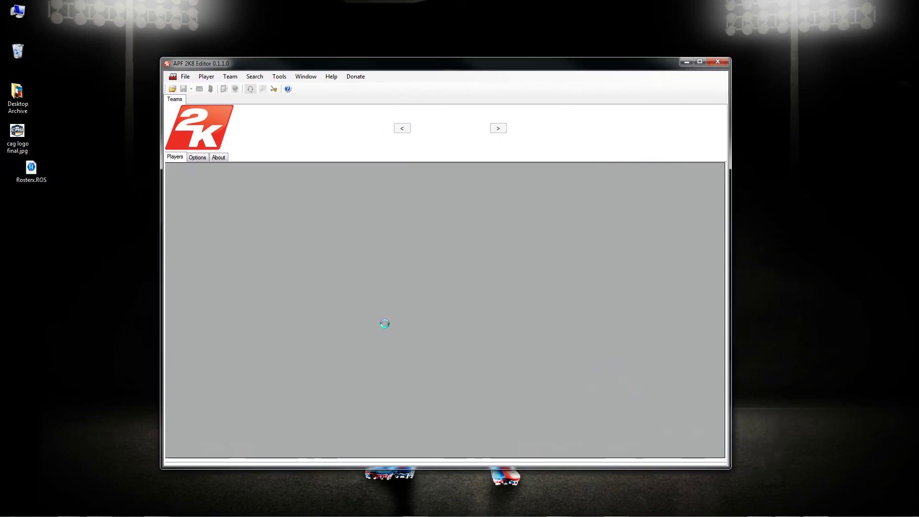
click(524, 295)
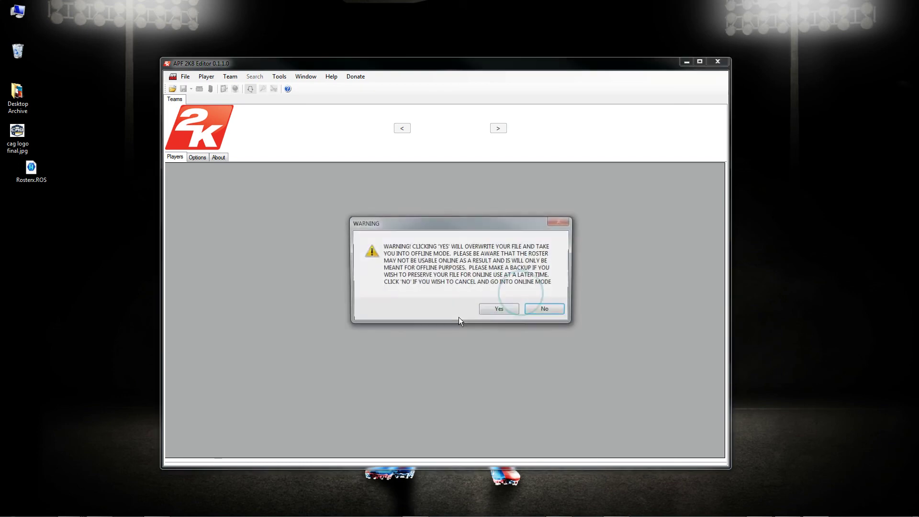
click(489, 305)
Rename the Scorpions team to Bills in the team options
click(197, 157)
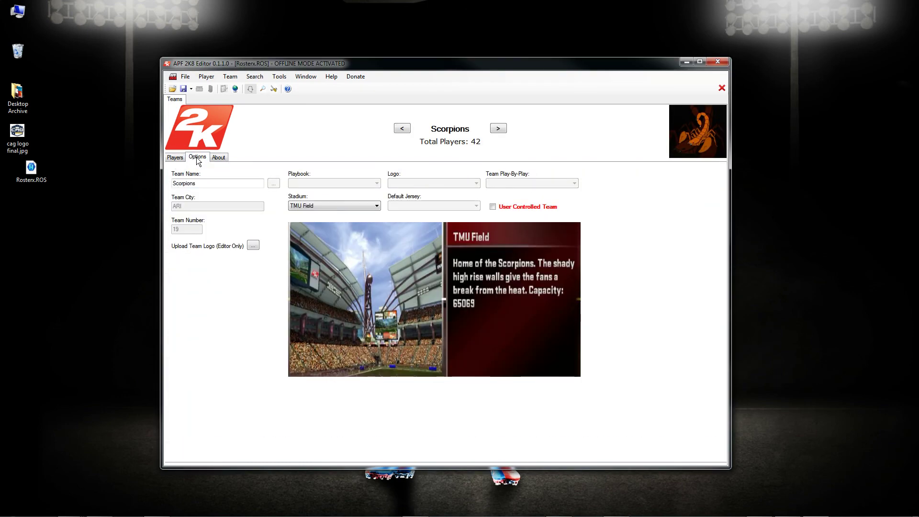
drag(213, 186, 161, 190)
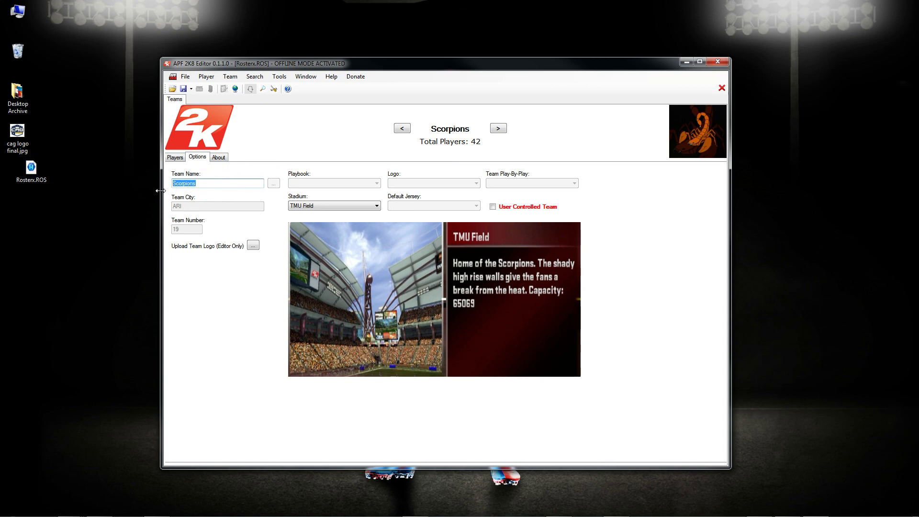
text(Bills)
key(Tab)
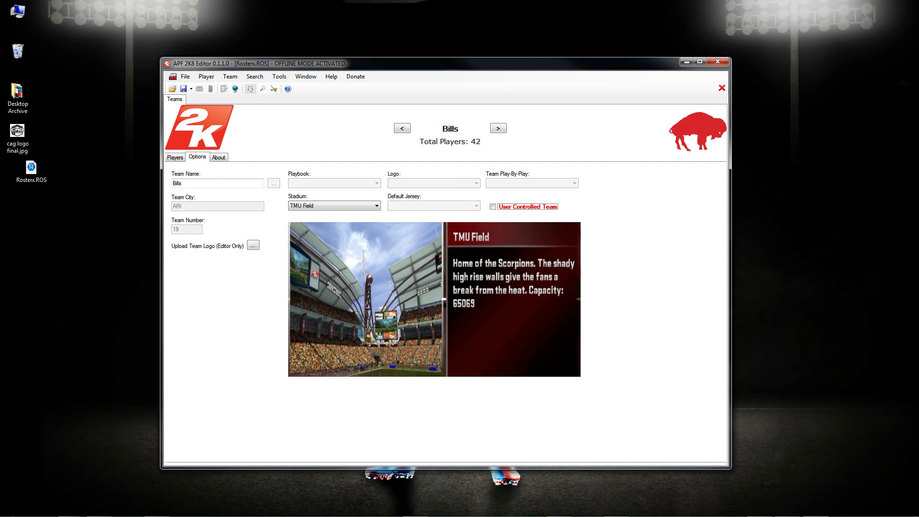
Change the Bills' team name to Billss and check the logo in the team logo grid
click(229, 182)
key(Tab)
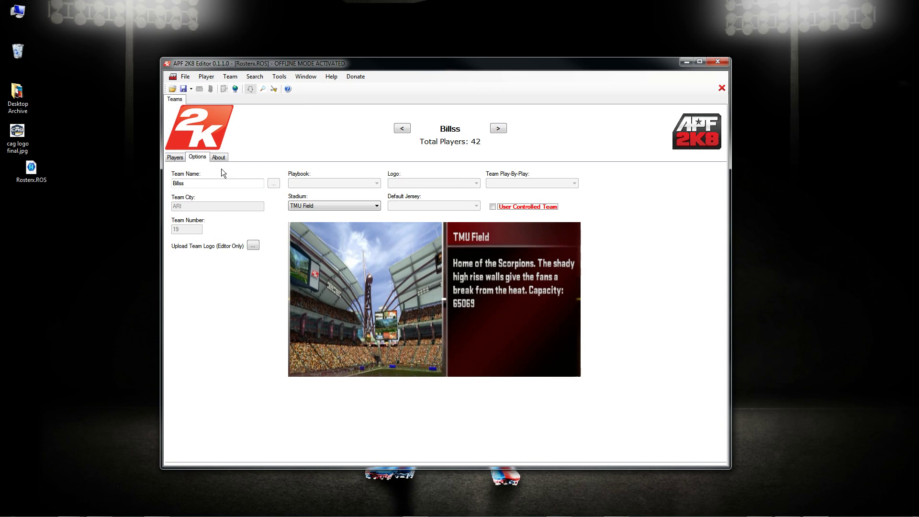
click(200, 183)
right_click(701, 140)
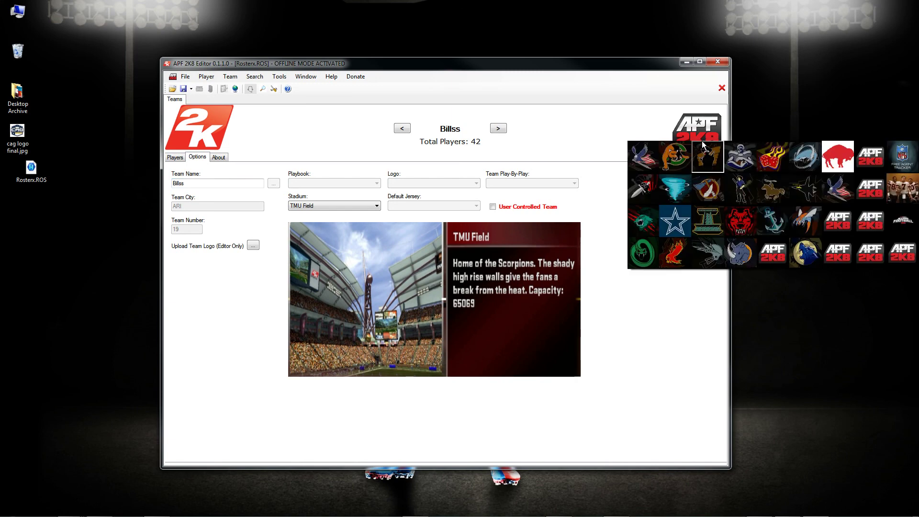